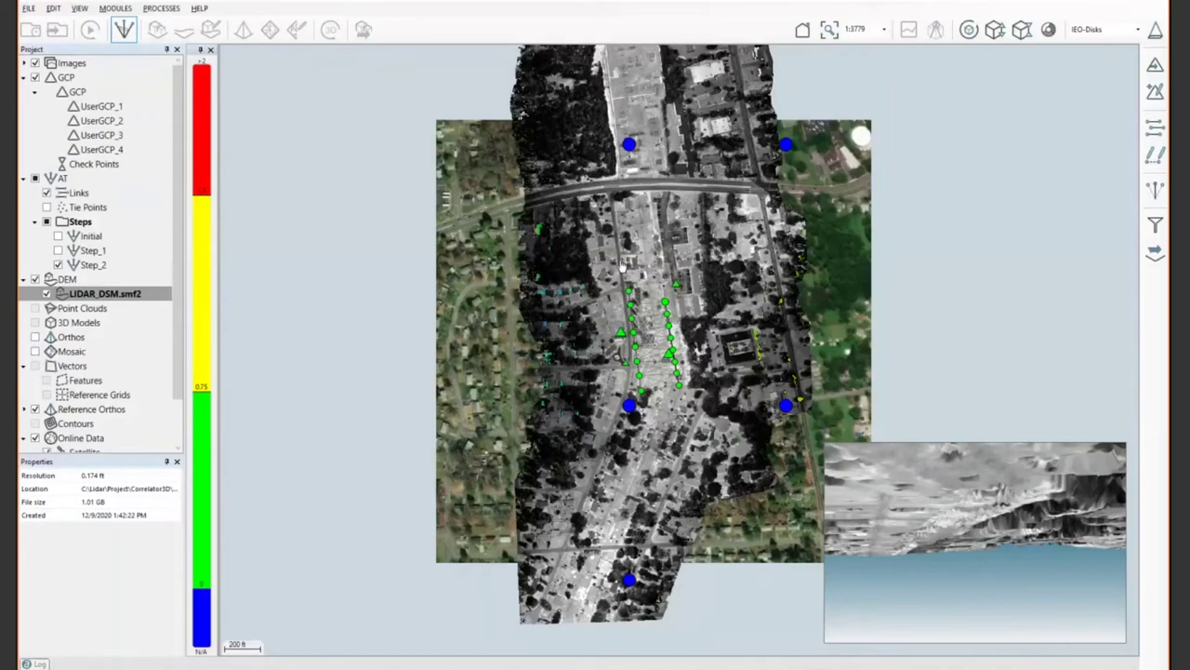
- Open the Bundle Adjustment settings, review the ground reference options, and close the dialog without processing
{"action": "left_click", "coordinate": [1151, 190]}
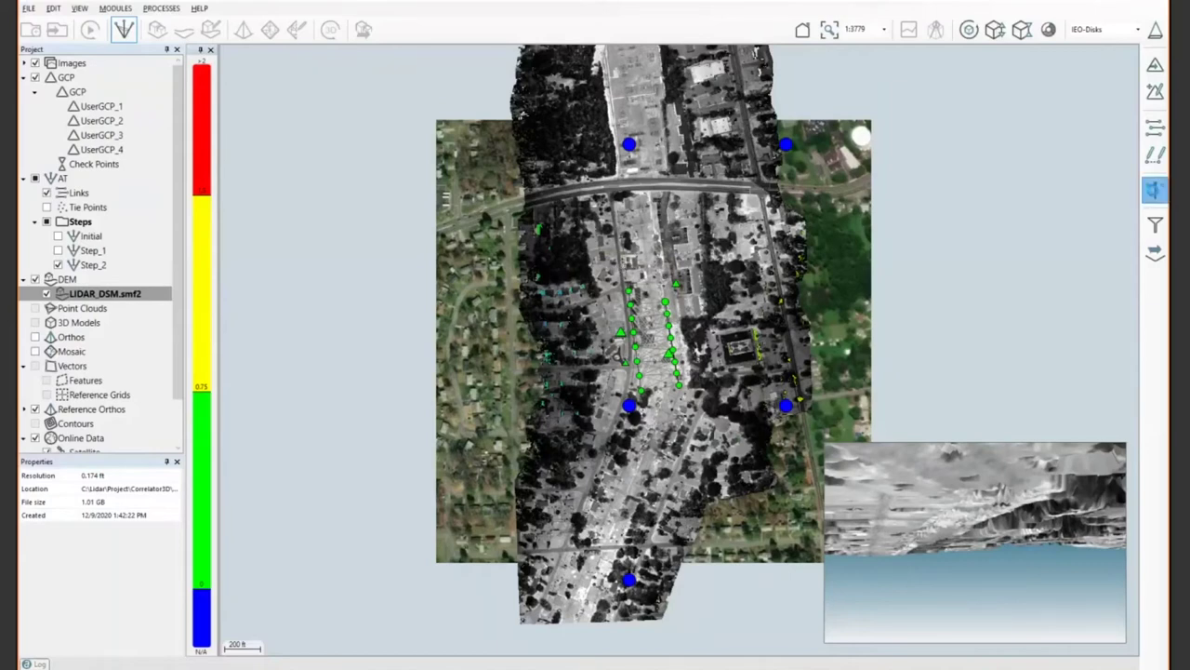
{"action": "left_click", "coordinate": [653, 362]}
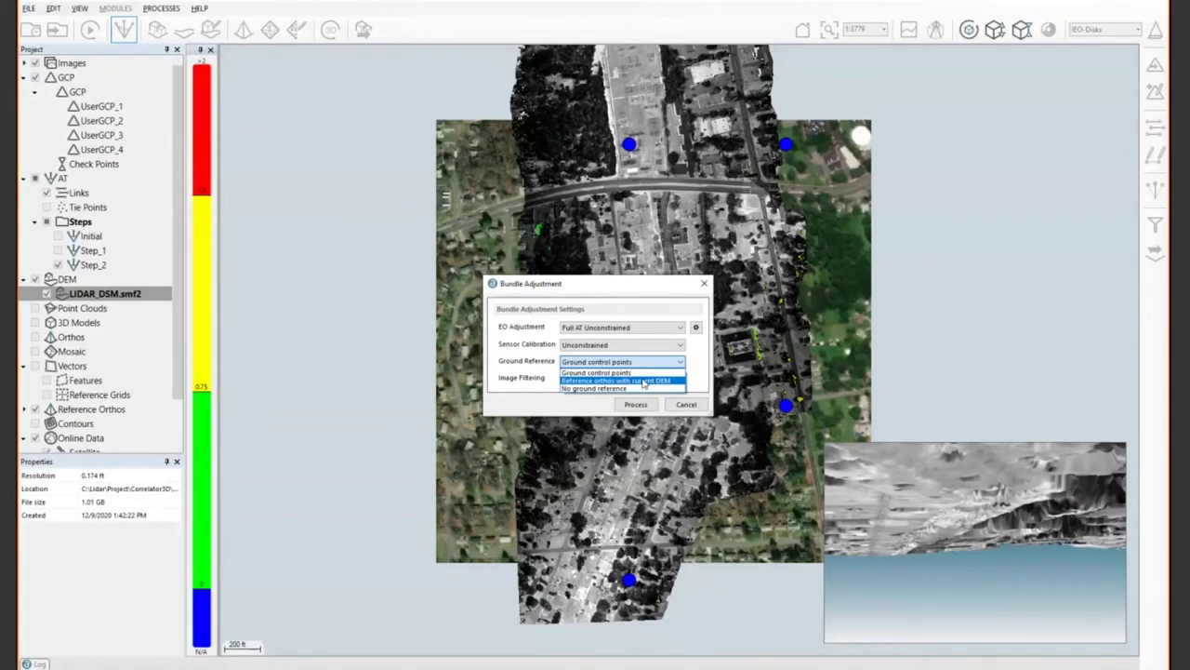
{"action": "left_click", "coordinate": [708, 288]}
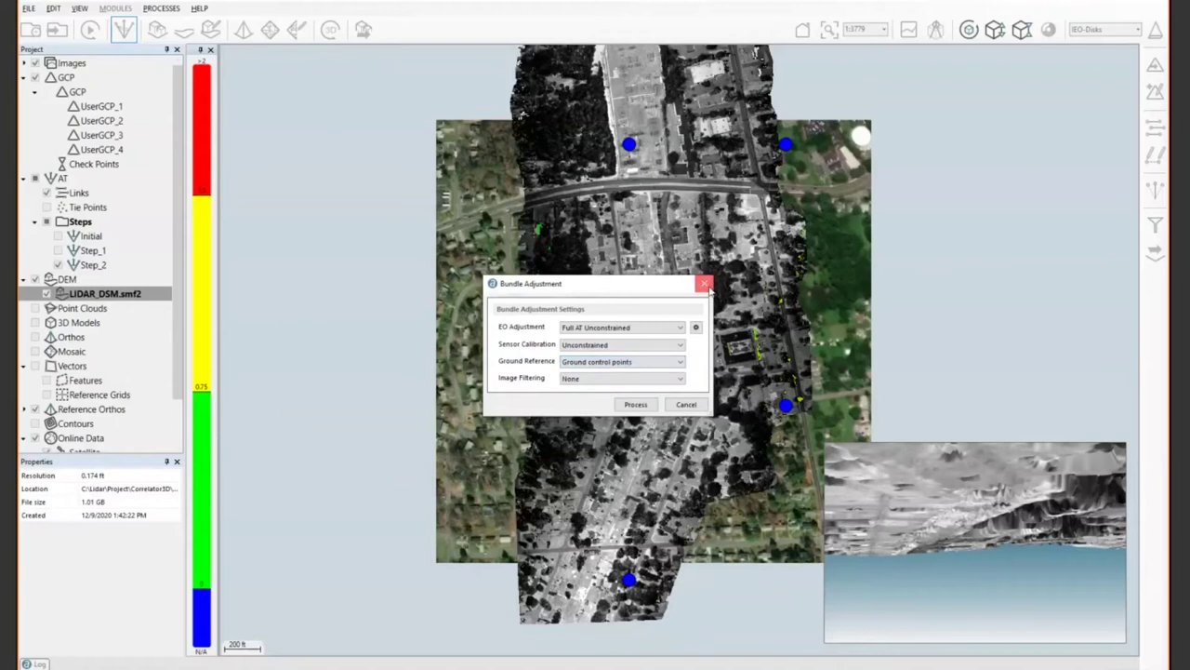
{"action": "left_click", "coordinate": [705, 285]}
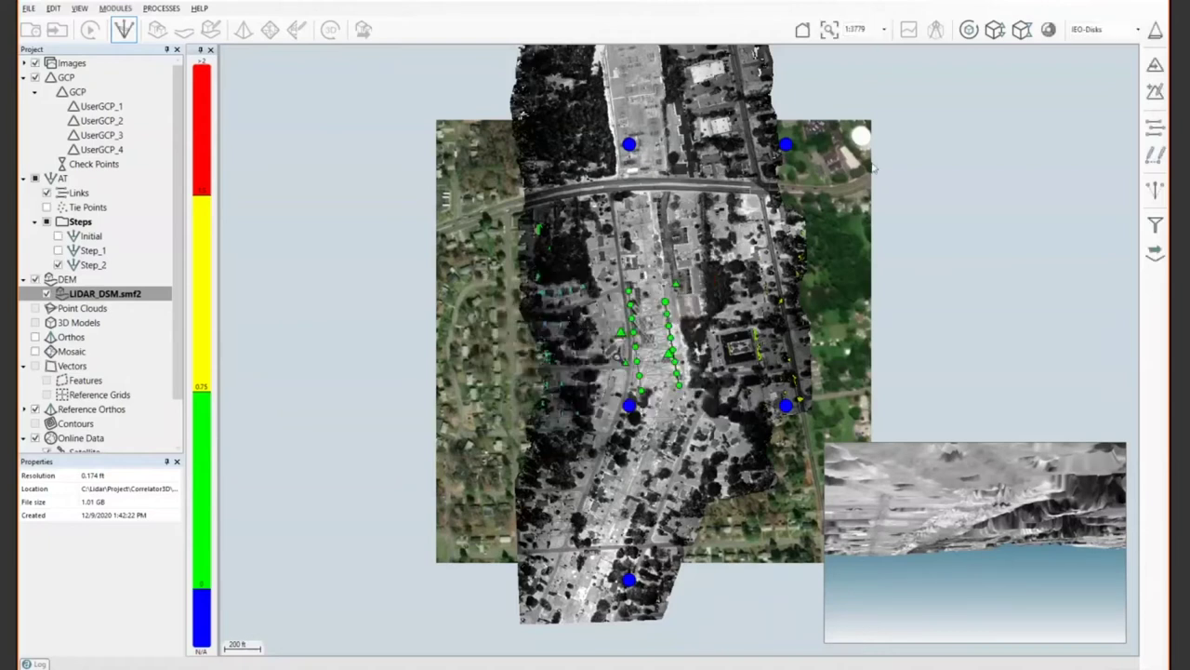
- Try adding a ground control point on the small pad in the grass just south of the crossing road
{"action": "left_click", "coordinate": [1154, 93]}
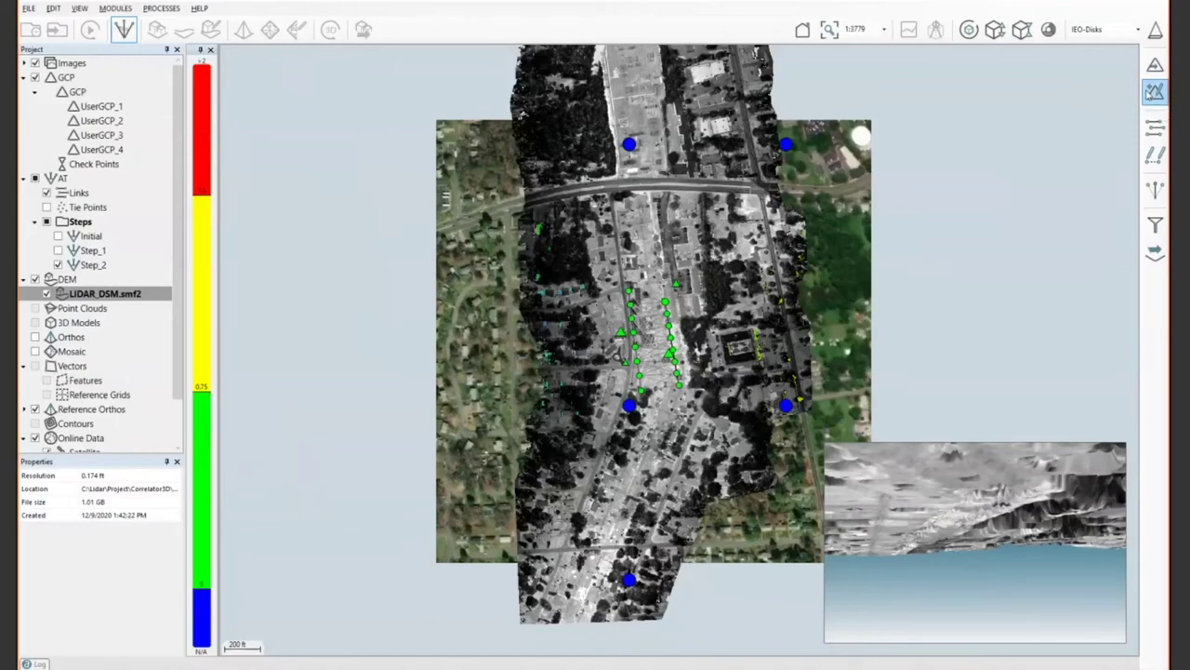
{"action": "key", "text": "Escape"}
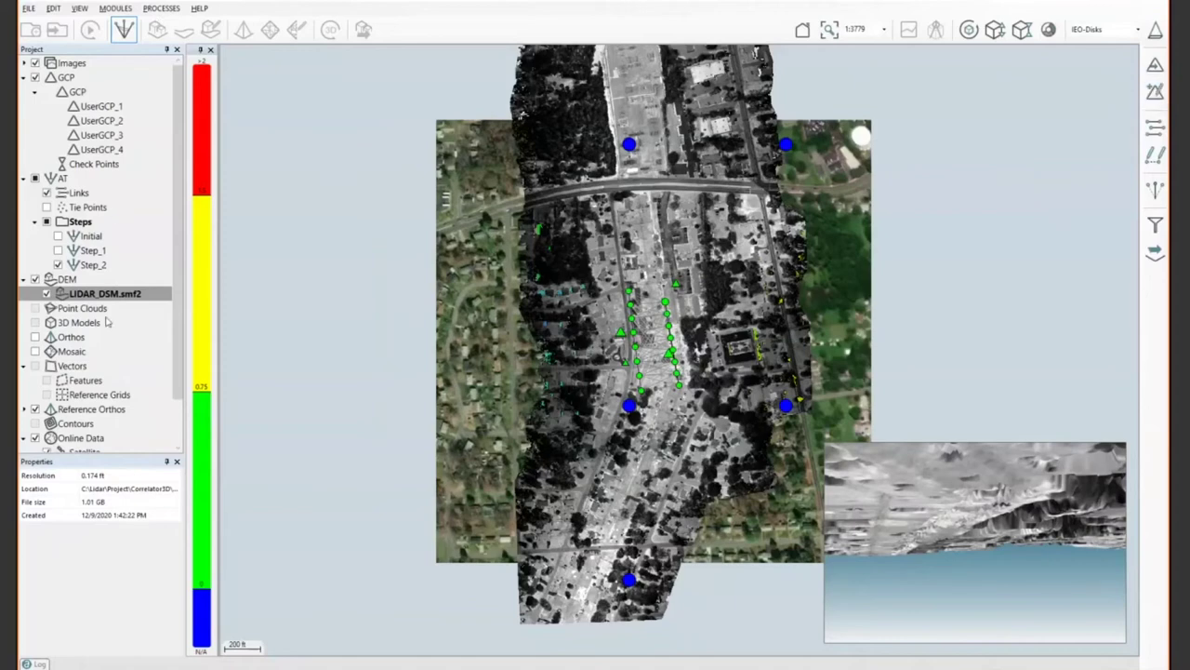
{"action": "left_click", "coordinate": [1155, 93]}
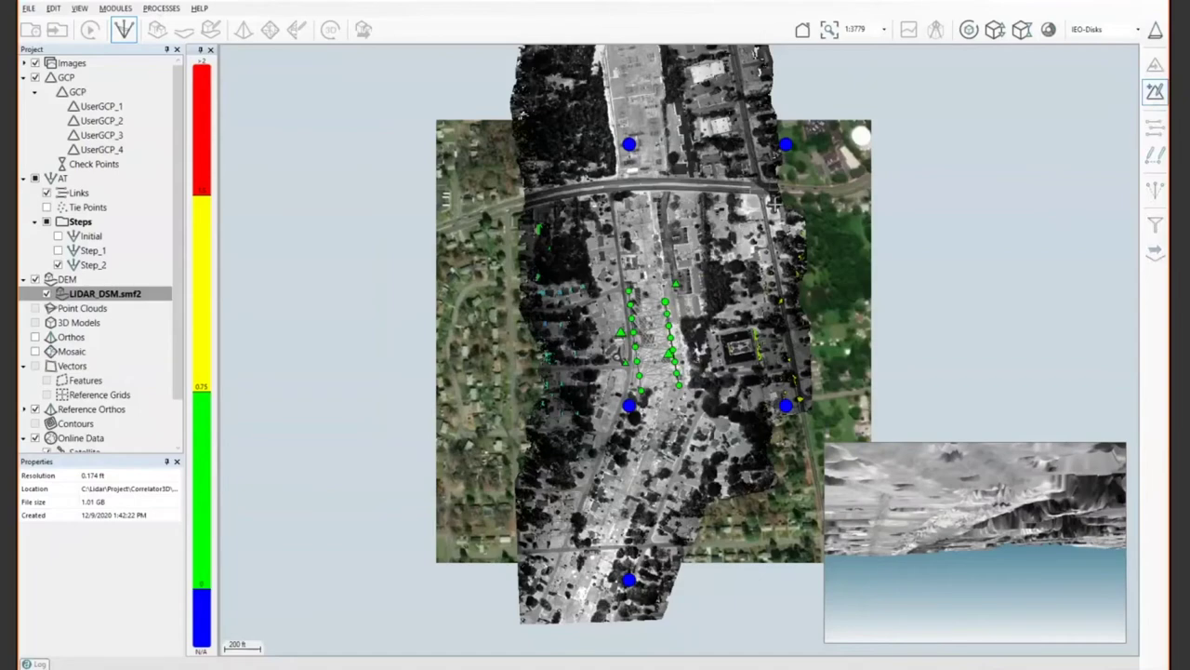
{"action": "scroll", "coordinate": [681, 344], "scroll_direction": "up", "scroll_amount": 3}
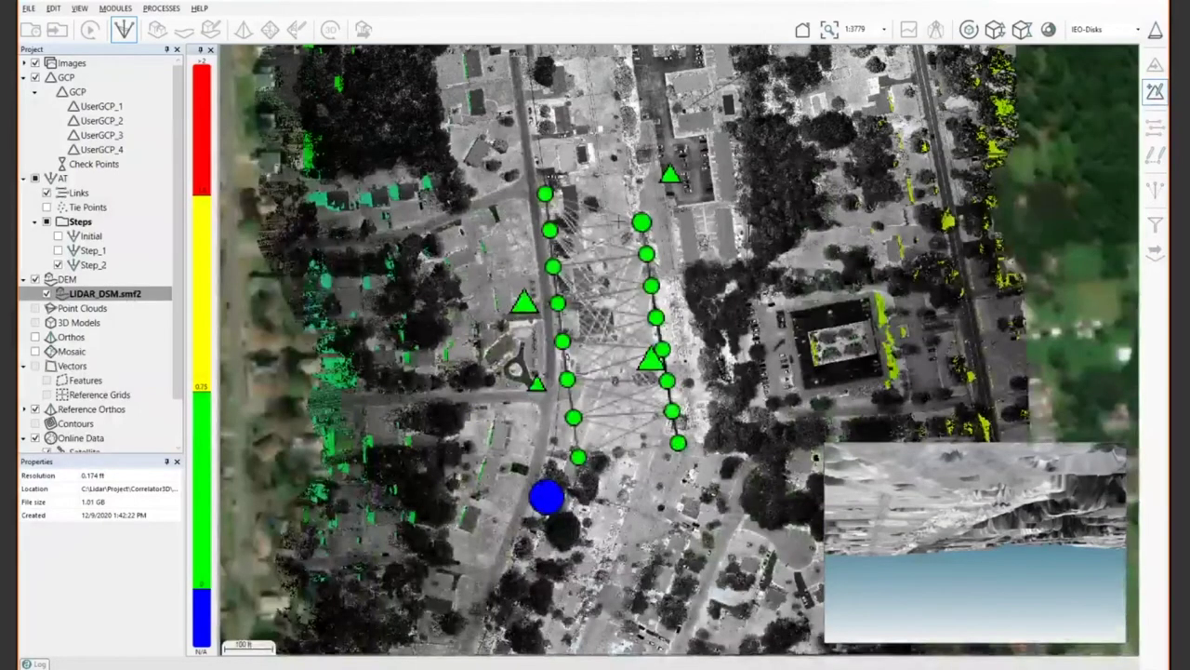
{"action": "scroll", "coordinate": [619, 222], "scroll_direction": "up", "scroll_amount": 5}
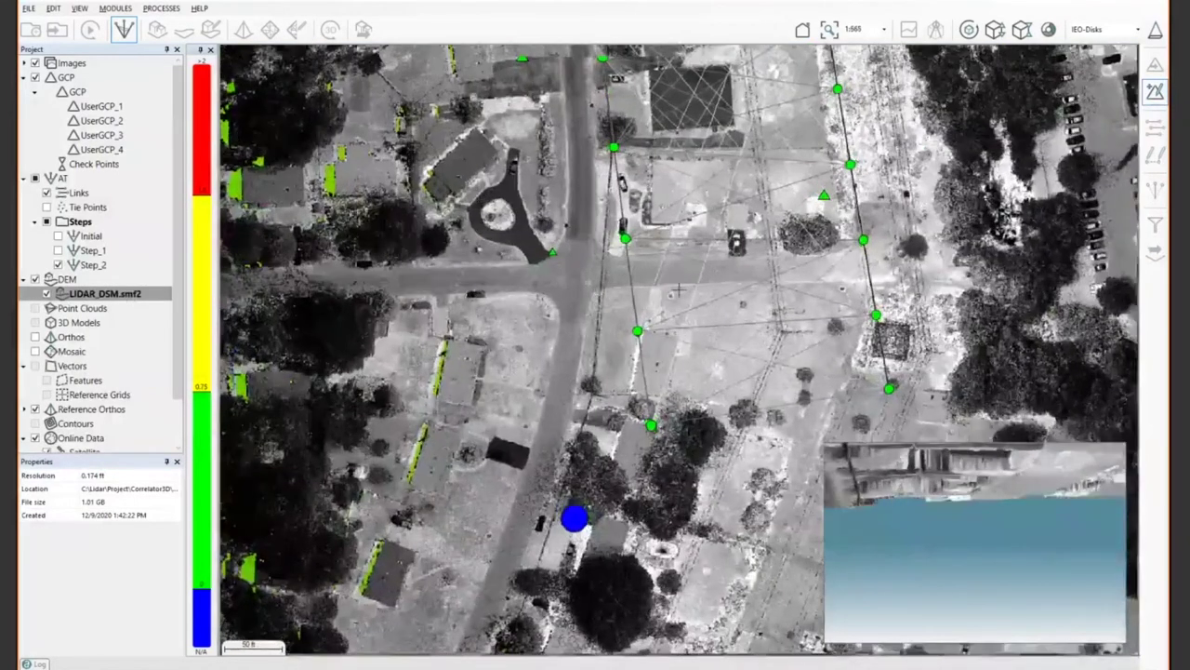
{"action": "scroll", "coordinate": [679, 288], "scroll_direction": "down", "scroll_amount": 1}
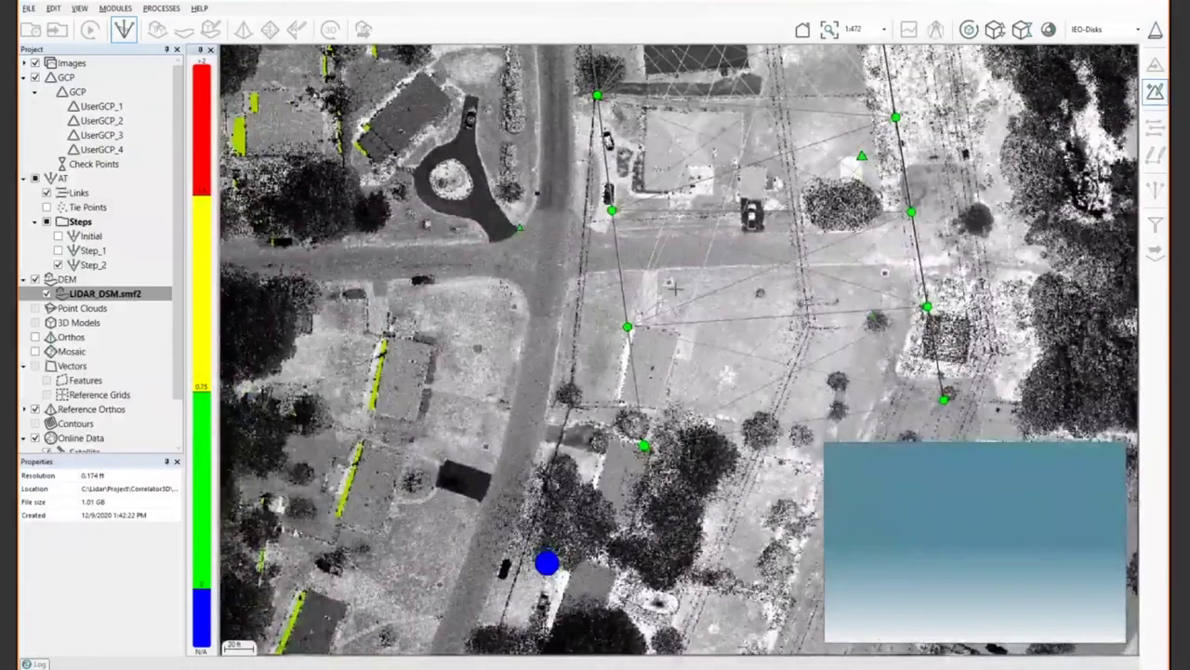
{"action": "left_click", "coordinate": [675, 288]}
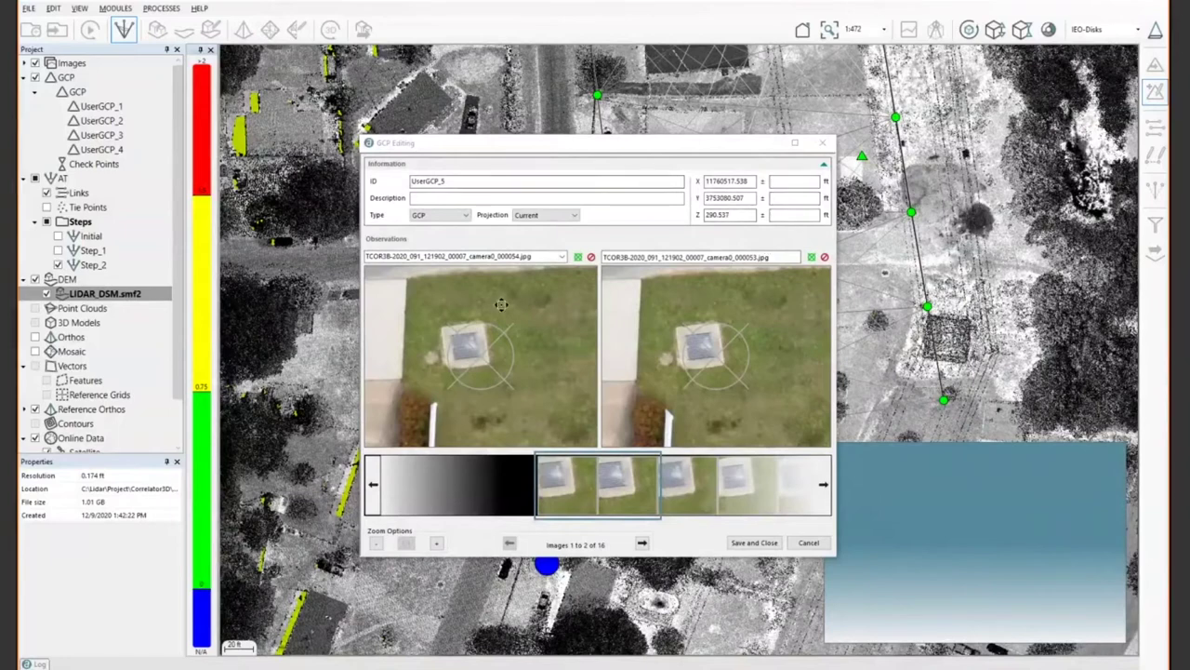
- Mark the pad's outer corner as the new control point's observation in images camera0_000054 and camera0_000053
{"action": "scroll", "coordinate": [513, 311], "scroll_direction": "up", "scroll_amount": 2}
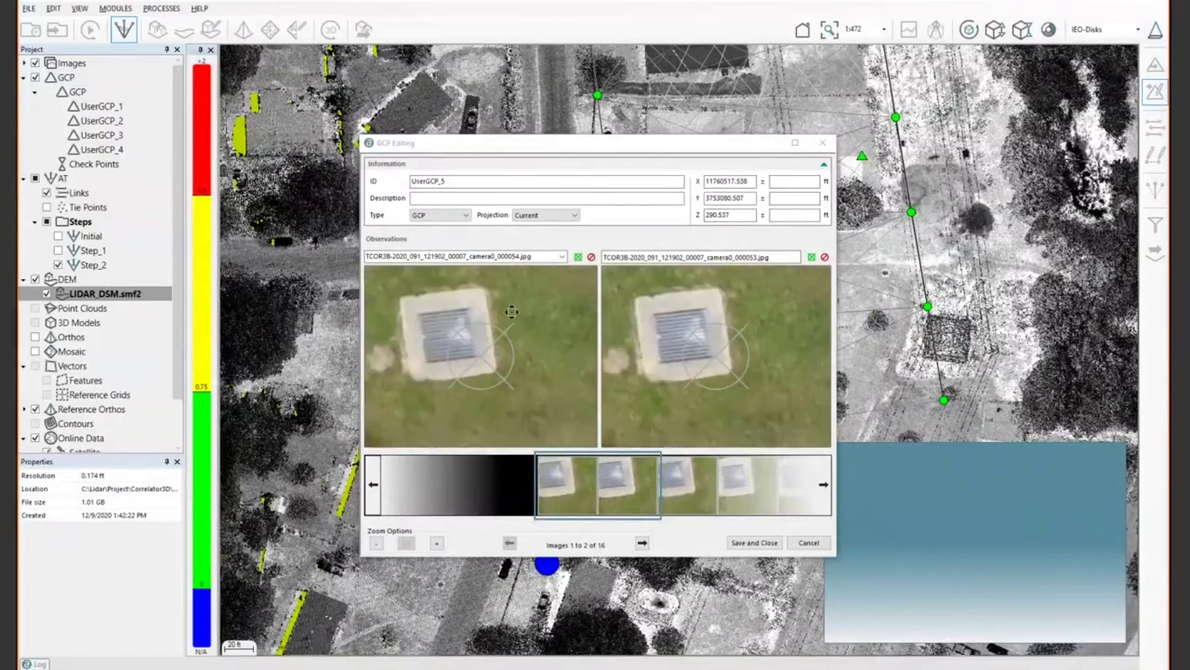
{"action": "scroll", "coordinate": [490, 393], "scroll_direction": "up", "scroll_amount": 3}
{"action": "left_click_drag", "start_coordinate": [491, 388], "coordinate": [474, 367]}
{"action": "left_click", "coordinate": [474, 367]}
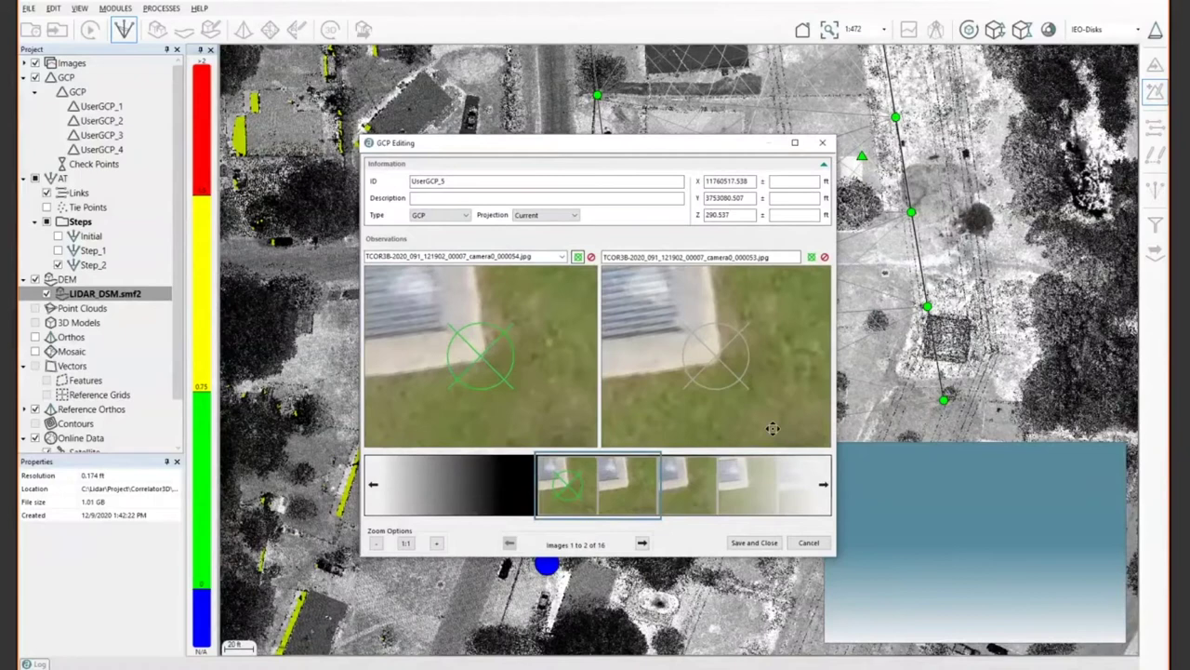
{"action": "left_click", "coordinate": [744, 398]}
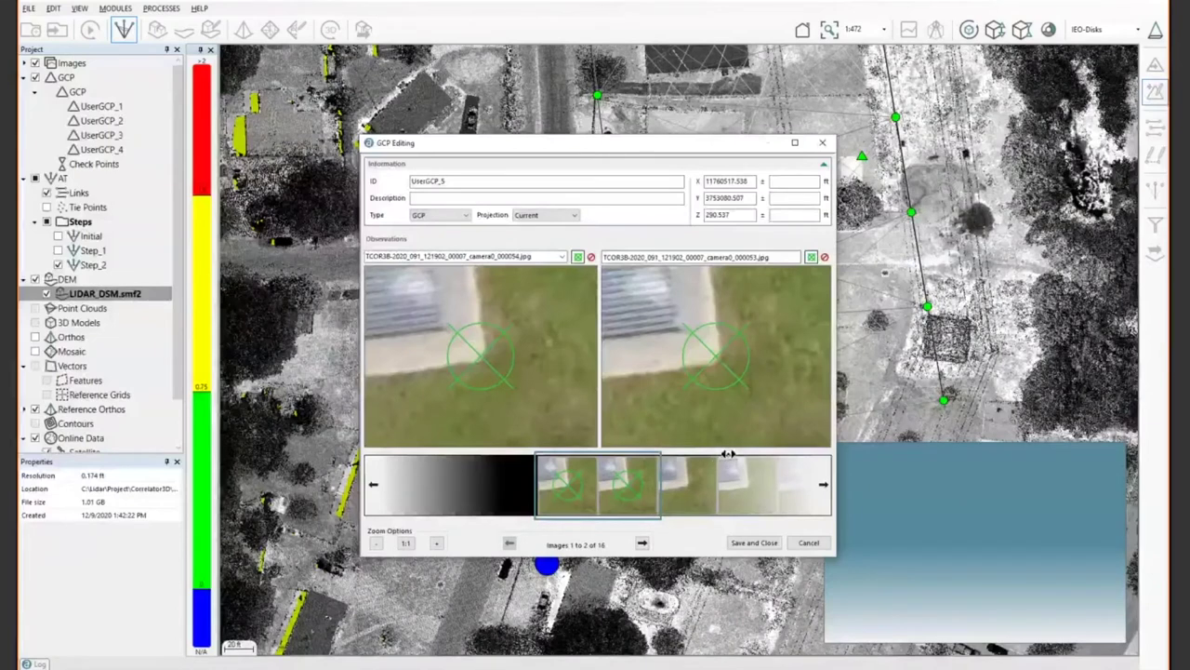
- Advance the new control point's observations to images 3 and 4, and discard the point without saving
{"action": "left_click_drag", "start_coordinate": [750, 470], "coordinate": [627, 478]}
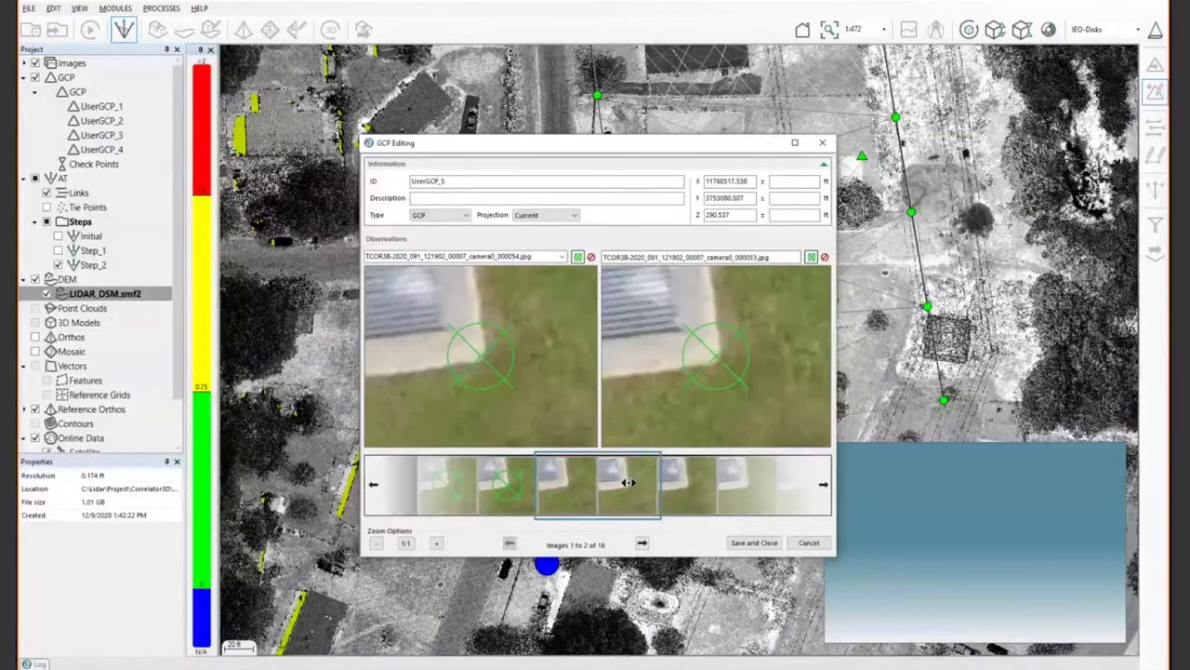
{"action": "left_click", "coordinate": [550, 395]}
{"action": "left_click", "coordinate": [708, 397]}
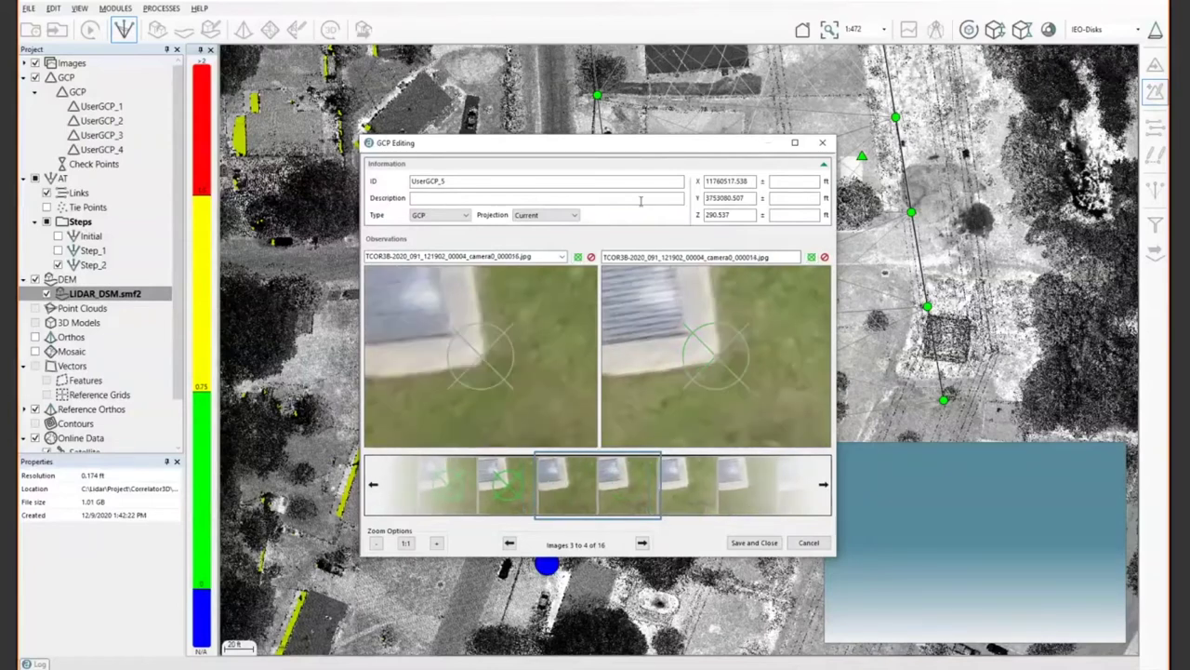
{"action": "left_click", "coordinate": [824, 144]}
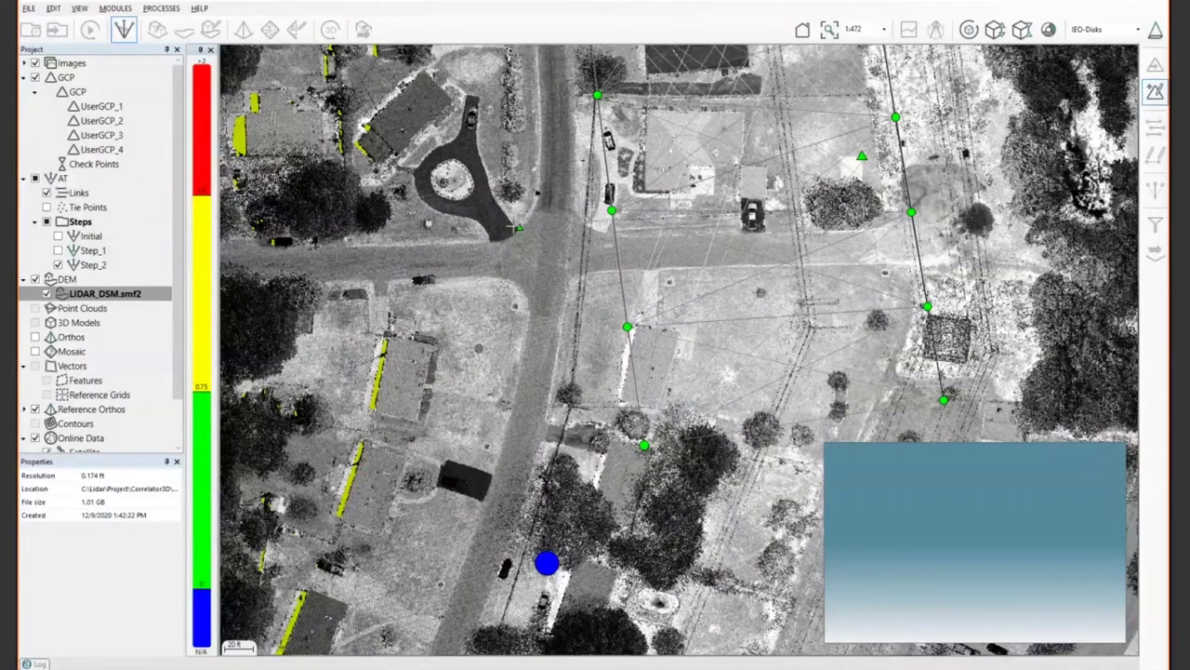
- Open UserGCP_1 for editing to review its image observations, close it unsaved, and leave control point placement mode
{"action": "scroll", "coordinate": [679, 351], "scroll_direction": "down", "scroll_amount": 1}
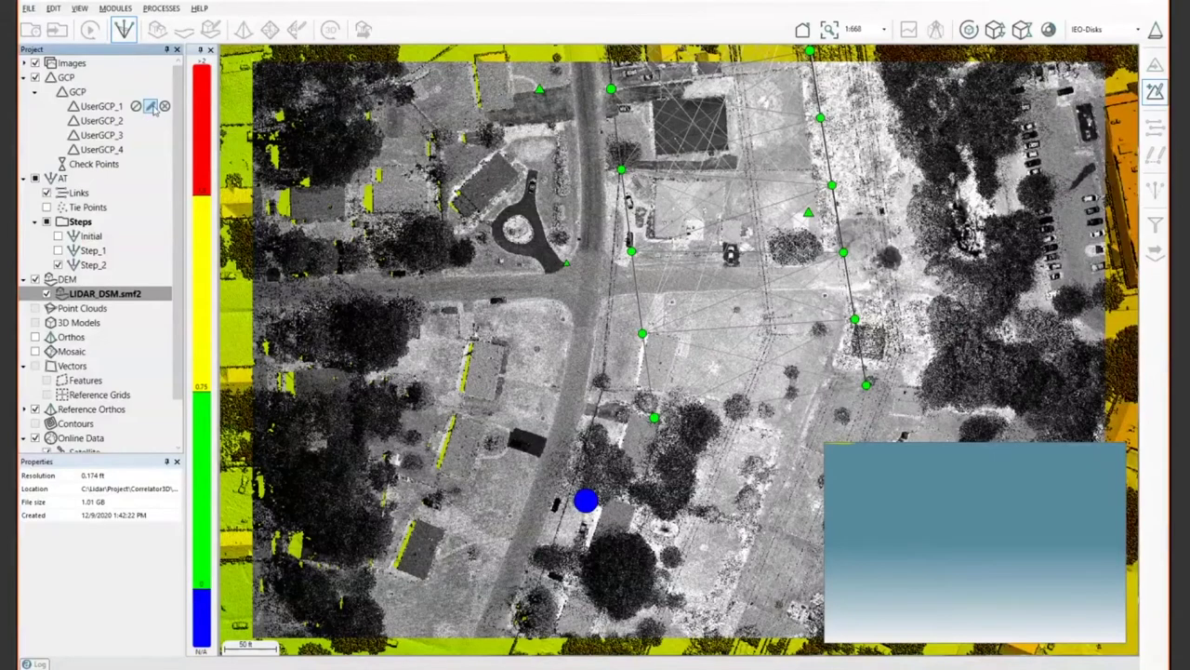
{"action": "left_click", "coordinate": [150, 106]}
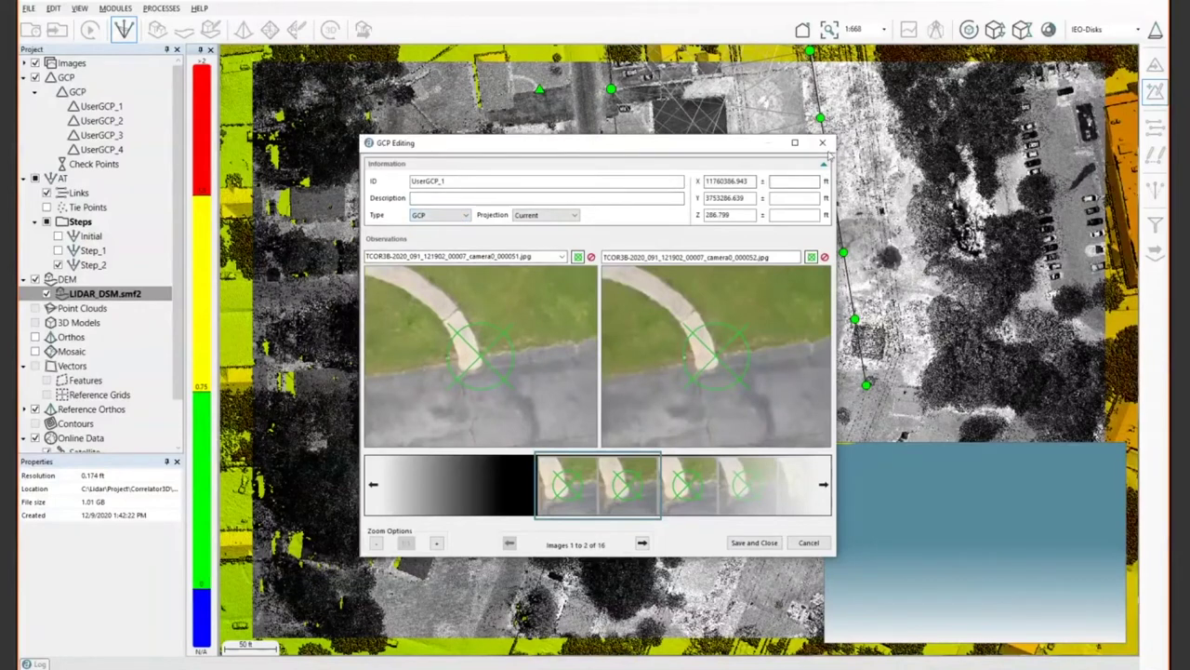
{"action": "left_click", "coordinate": [823, 143]}
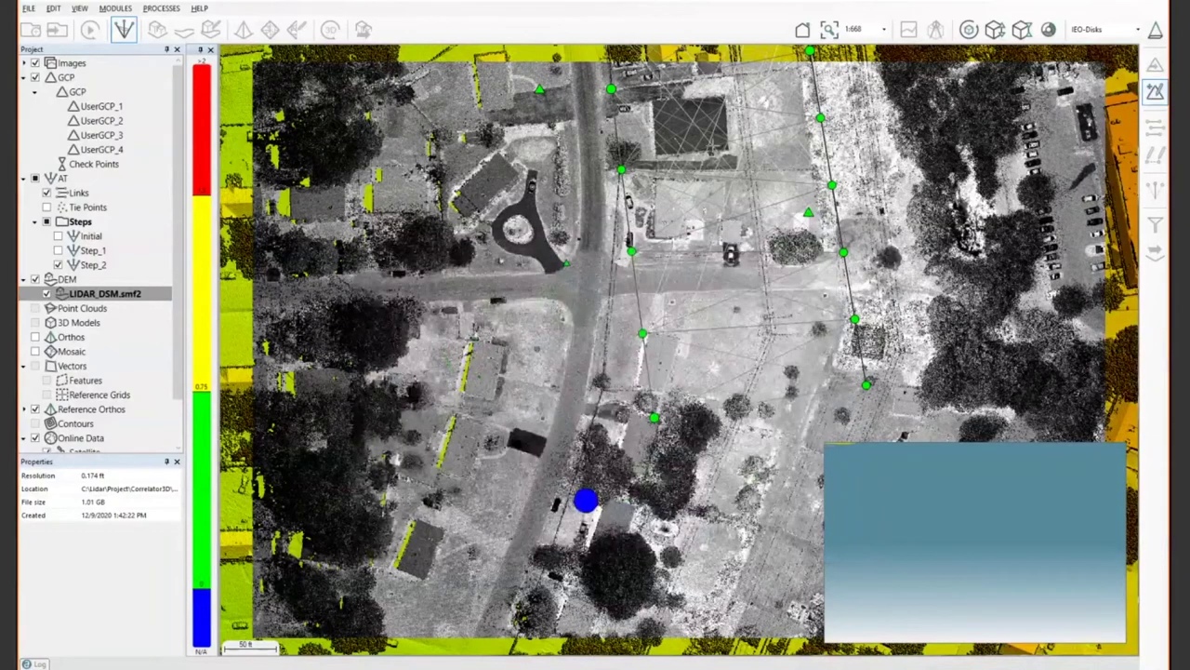
{"action": "left_click", "coordinate": [1154, 91]}
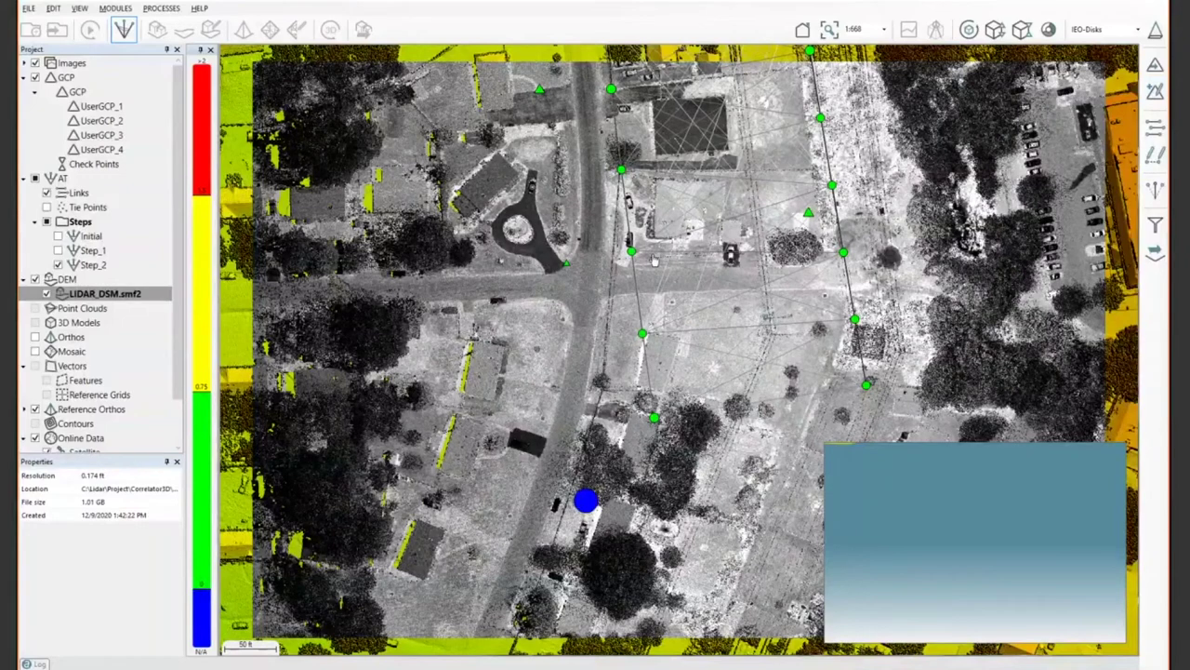
- Reopen the Bundle Adjustment settings to review the EO adjustment, sensor calibration and ground reference options
{"action": "scroll", "coordinate": [654, 262], "scroll_direction": "down", "scroll_amount": 2}
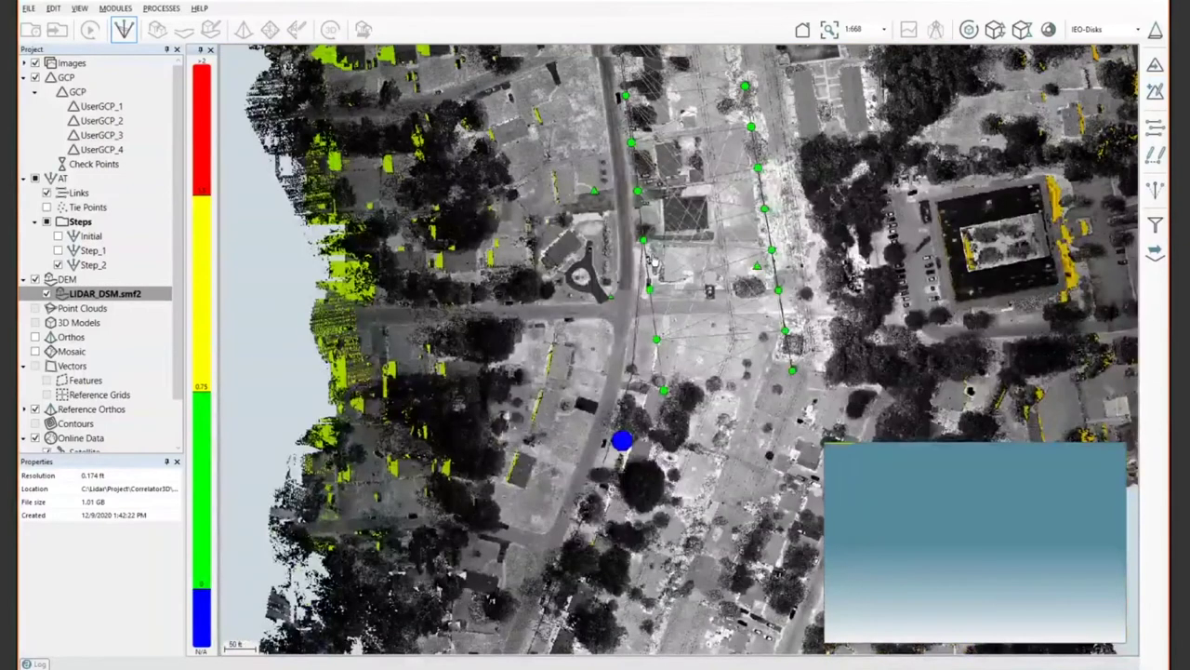
{"action": "scroll", "coordinate": [655, 261], "scroll_direction": "down", "scroll_amount": 2}
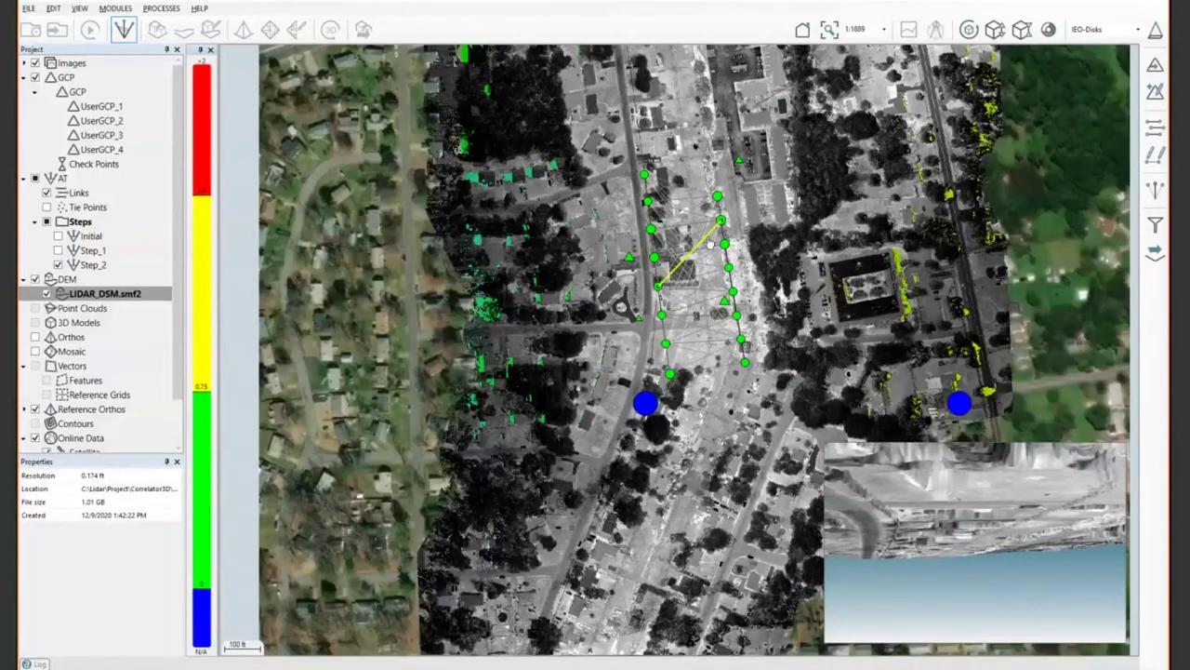
{"action": "left_click", "coordinate": [1156, 189]}
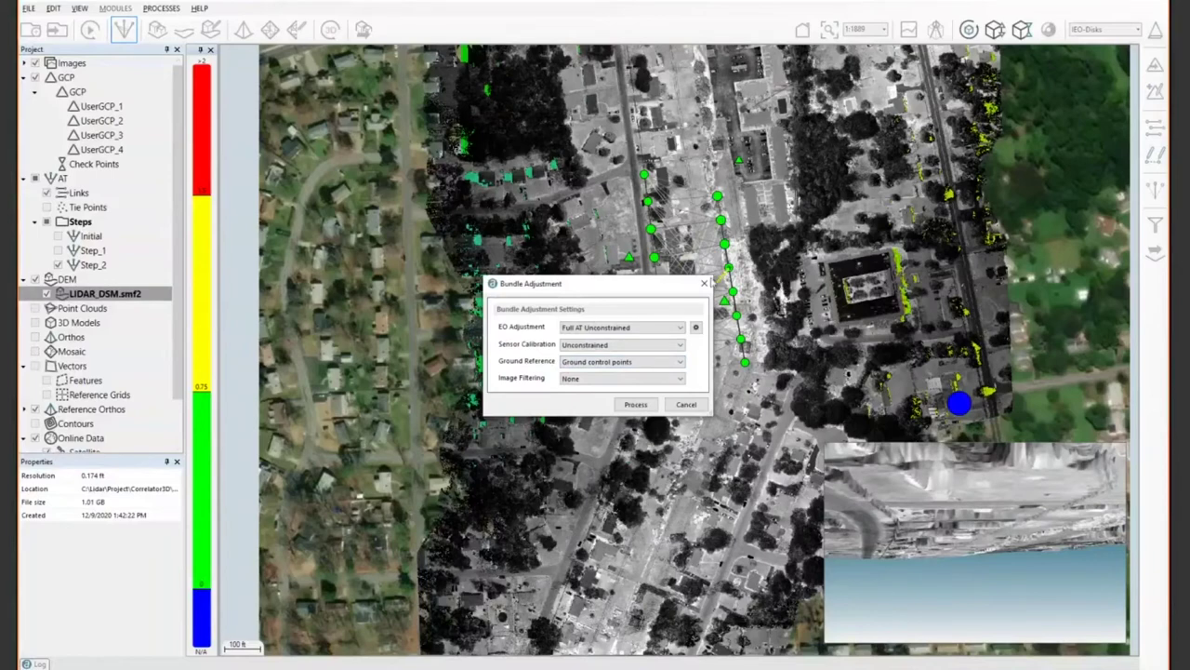
- Open Quality Report.pdf, review the project summary, bundle adjustment parameters and tie point residual errors, and close it
{"action": "key", "text": "Return"}
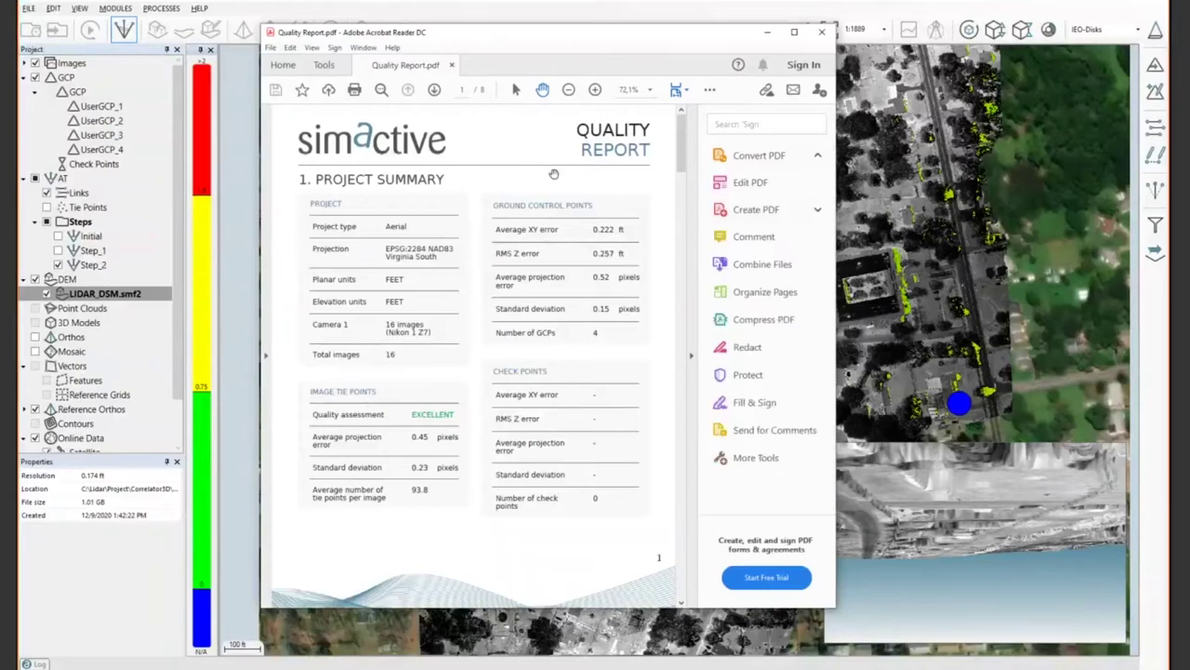
{"action": "scroll", "coordinate": [480, 272], "scroll_direction": "down", "scroll_amount": 10}
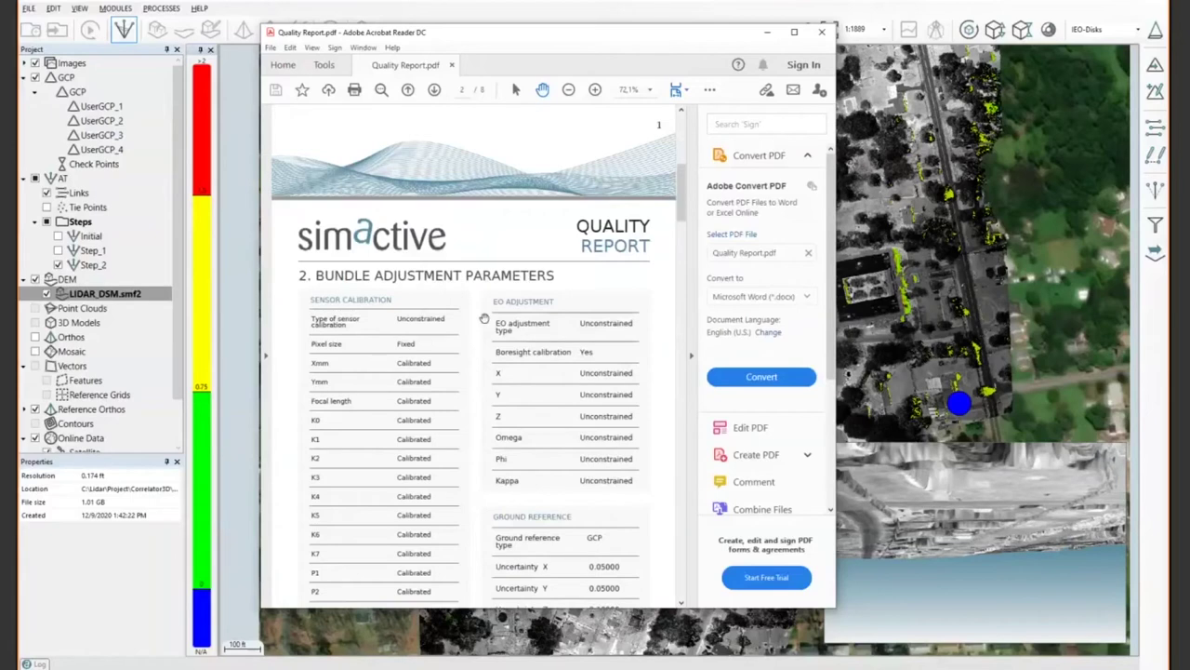
{"action": "scroll", "coordinate": [515, 324], "scroll_direction": "down", "scroll_amount": 1}
{"action": "scroll", "coordinate": [483, 330], "scroll_direction": "down", "scroll_amount": 15}
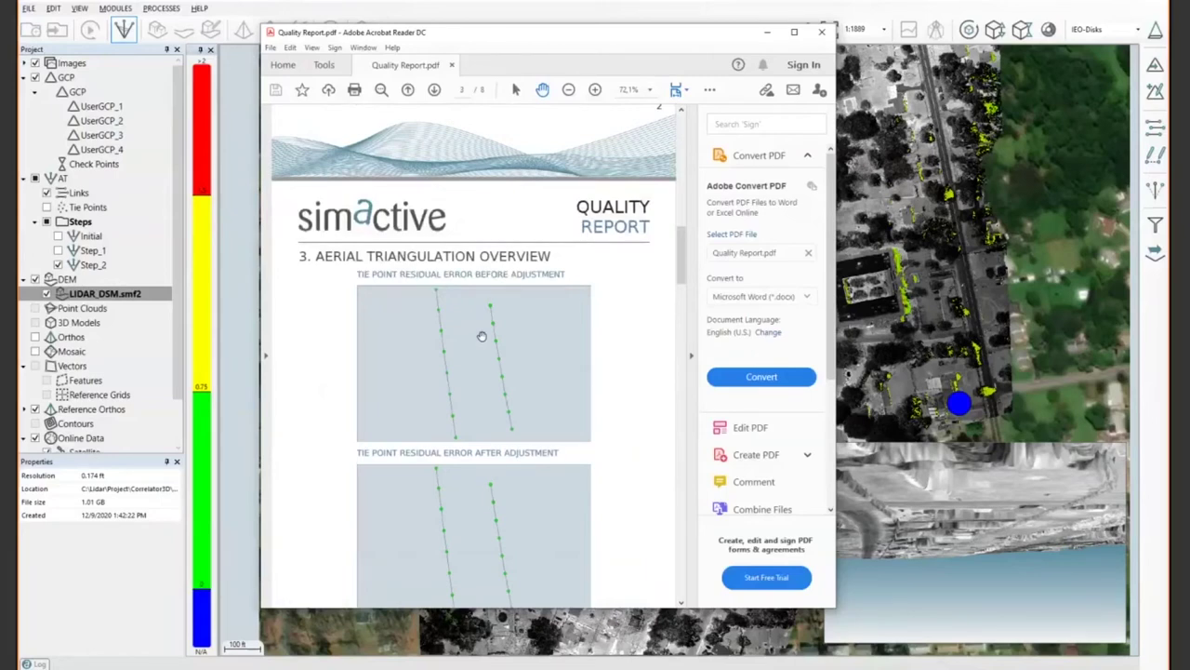
{"action": "scroll", "coordinate": [482, 336], "scroll_direction": "down", "scroll_amount": 9}
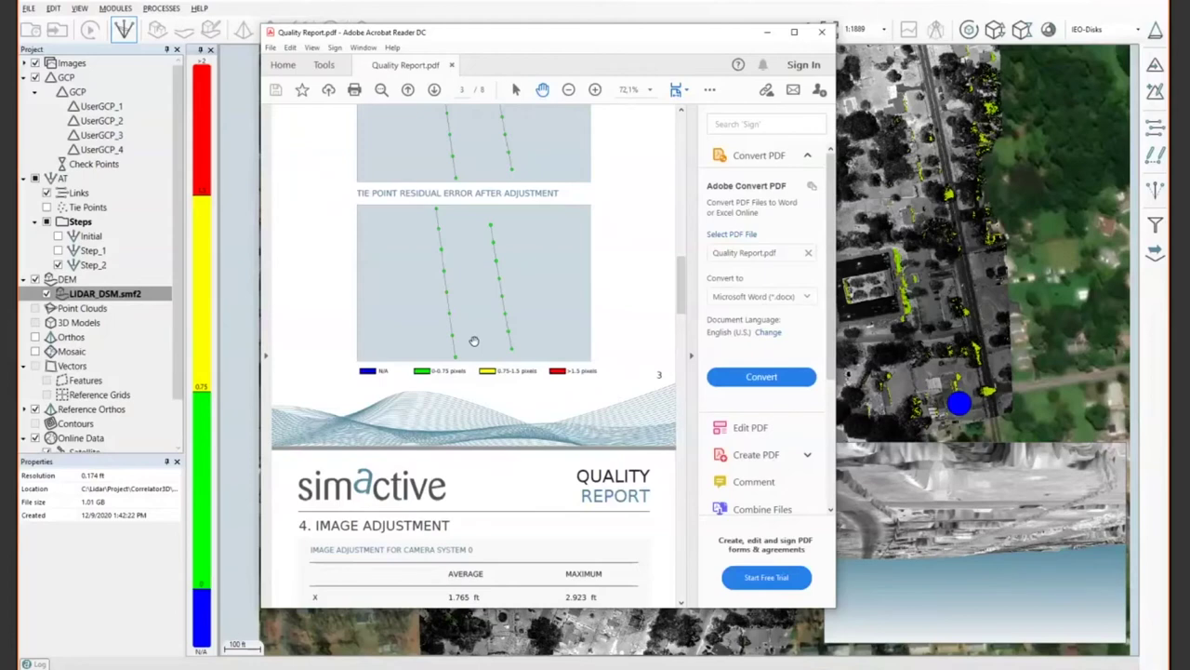
{"action": "left_click", "coordinate": [823, 35]}
{"action": "key", "text": "alt+Tab"}
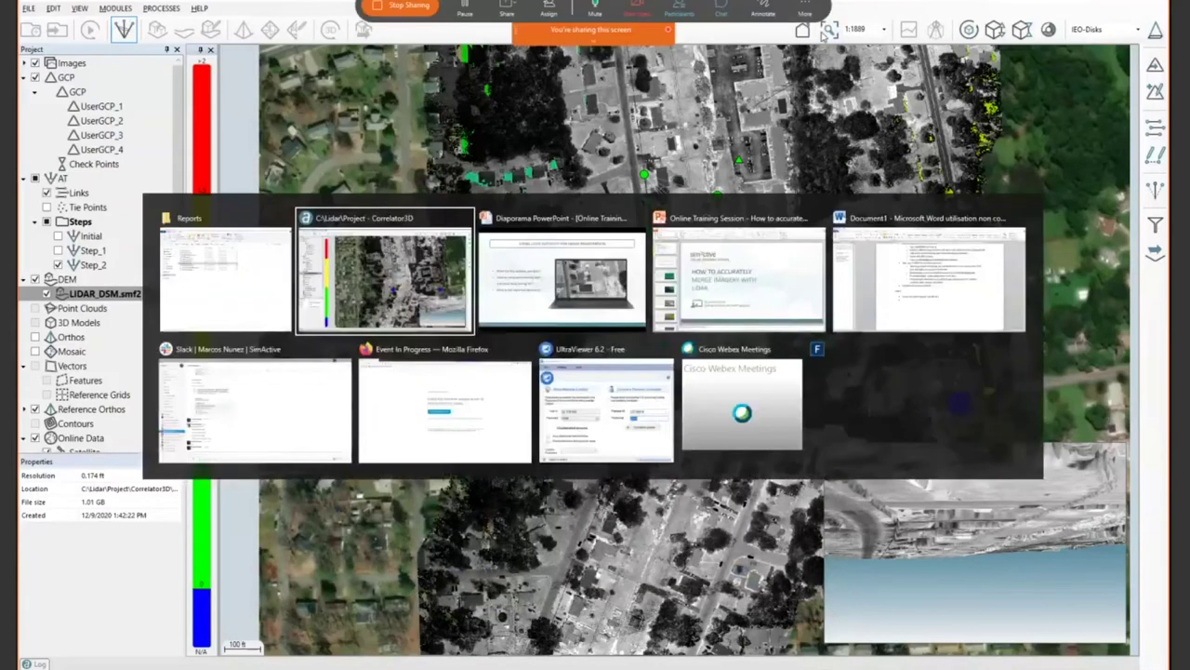
{"action": "key", "text": "alt+Tab"}
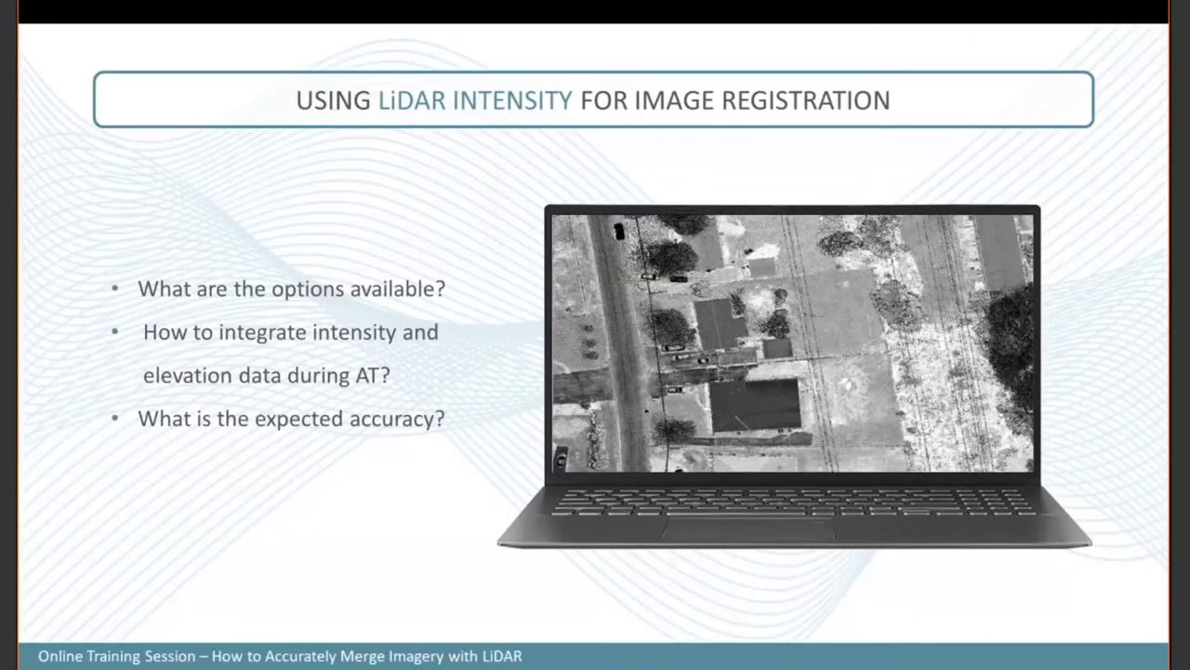
{"action": "key", "text": "Right"}
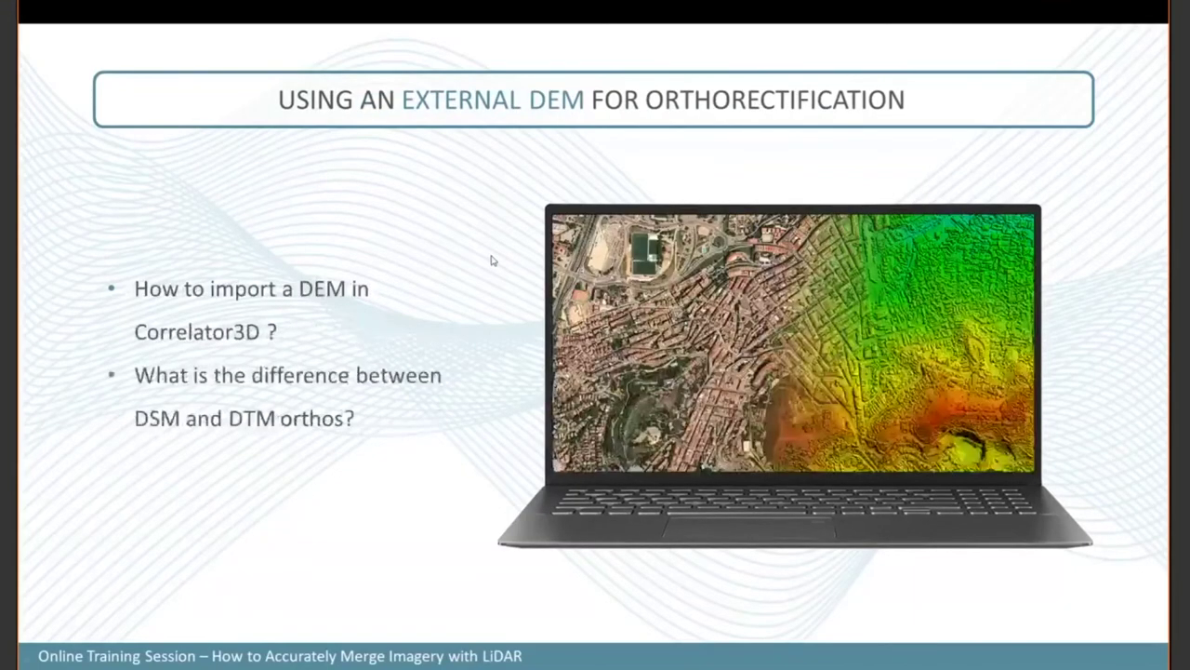
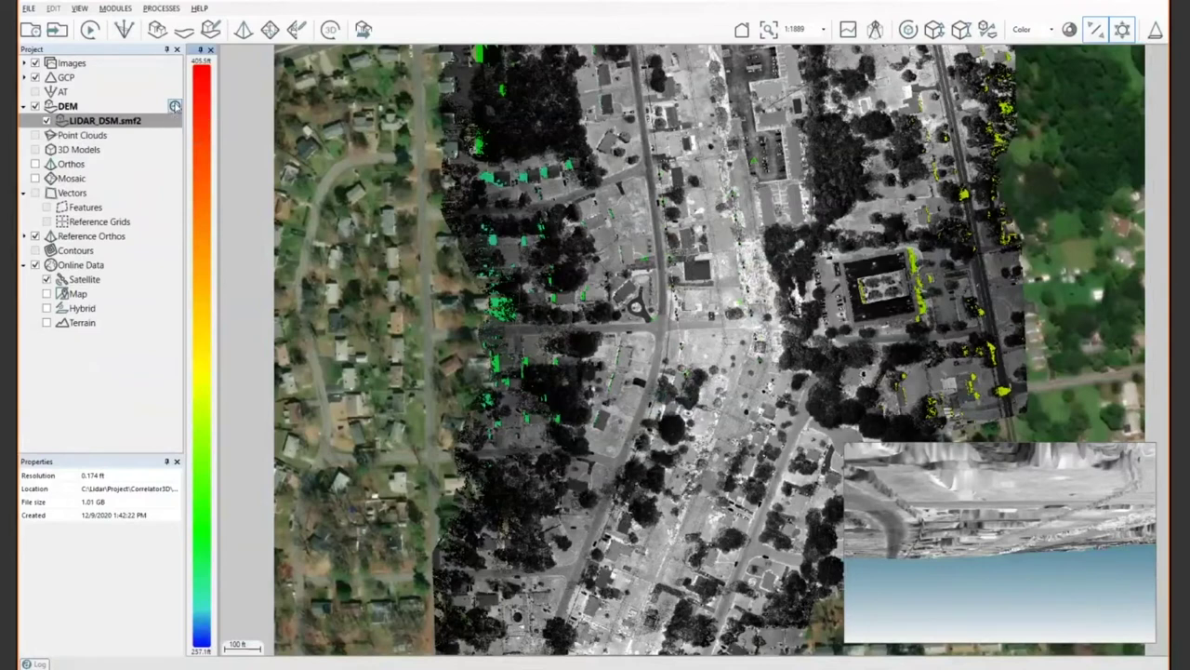
- Open the DEM import file browser at the project's Lidar folder and close it without importing anything
{"action": "left_click", "coordinate": [175, 107]}
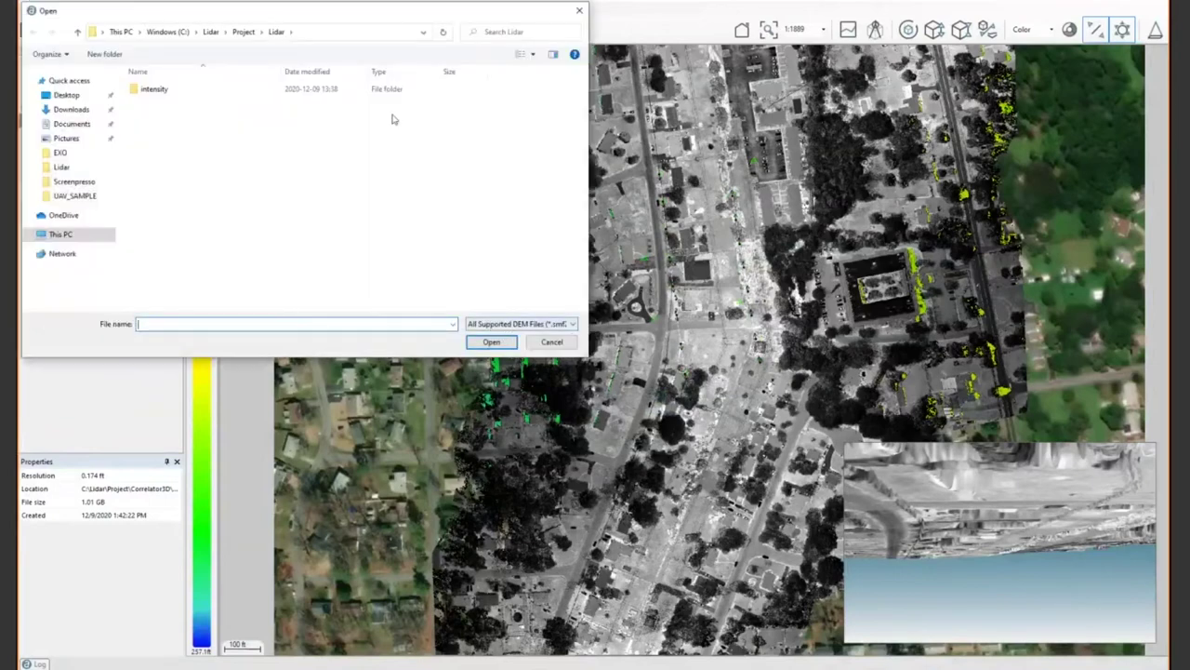
{"action": "left_click_drag", "start_coordinate": [212, 20], "coordinate": [514, 209]}
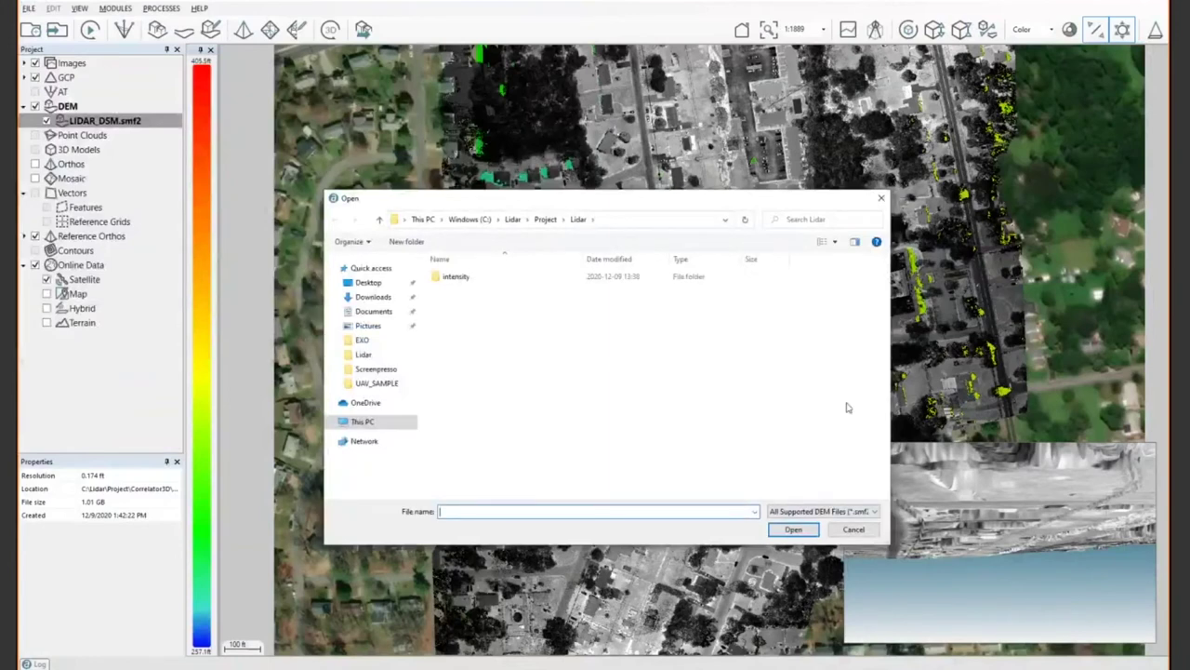
{"action": "left_click", "coordinate": [879, 199]}
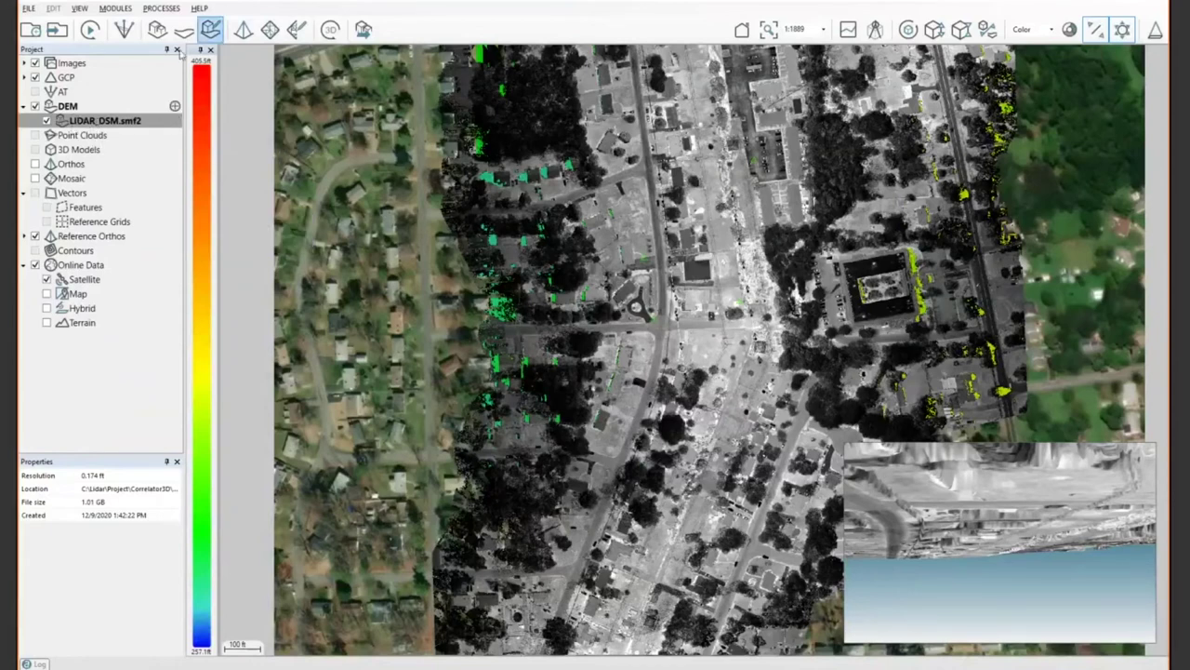
- Open the Orthorectification settings to review the true ortho, overlap and output options, and close them without processing
{"action": "left_click", "coordinate": [243, 29]}
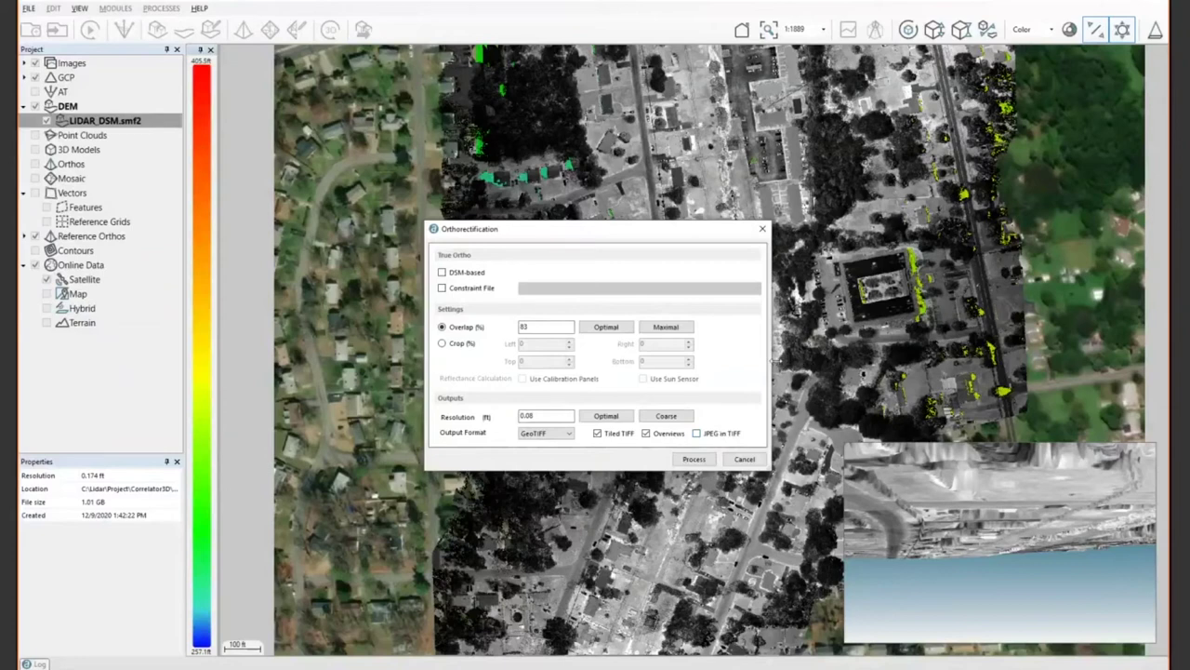
{"action": "left_click", "coordinate": [763, 228]}
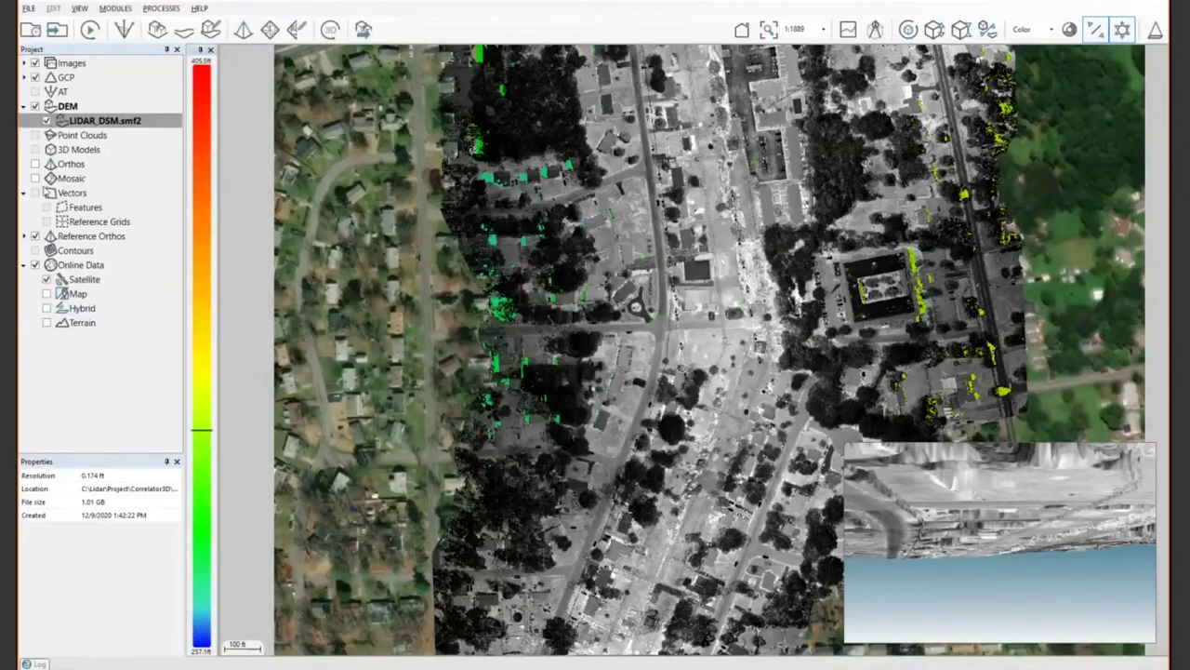
- Display the Orthos layer, agreeing to load its images, and hide the Reference Orthos layer
{"action": "left_click", "coordinate": [35, 163]}
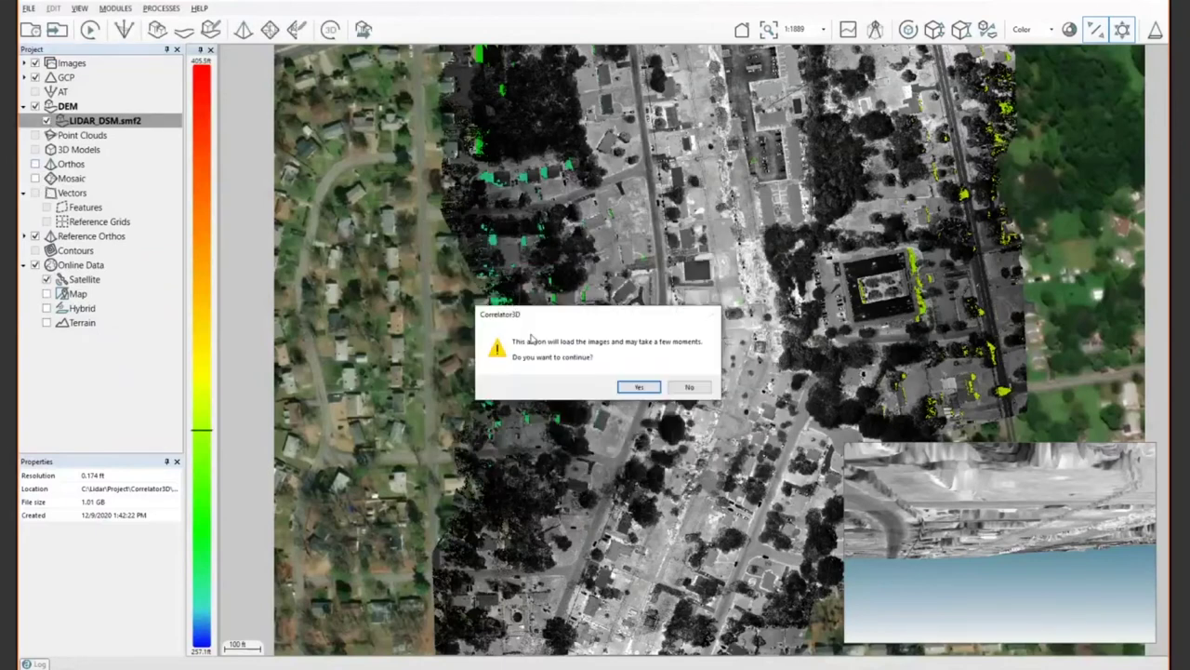
{"action": "left_click", "coordinate": [638, 389]}
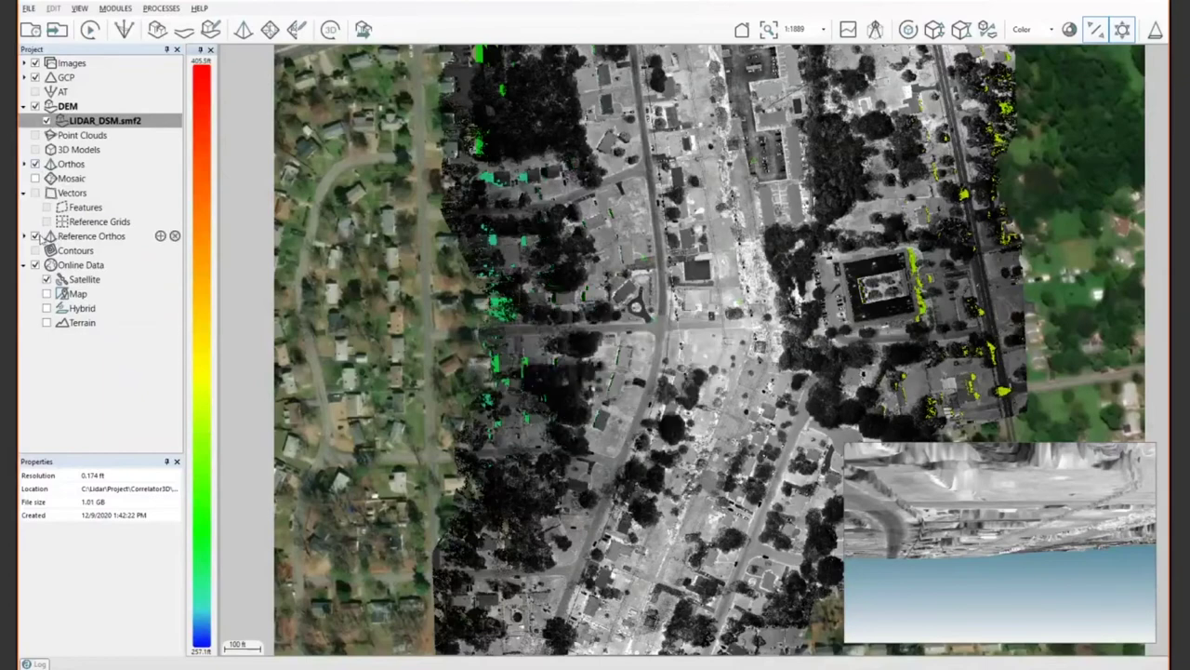
{"action": "left_click", "coordinate": [35, 235]}
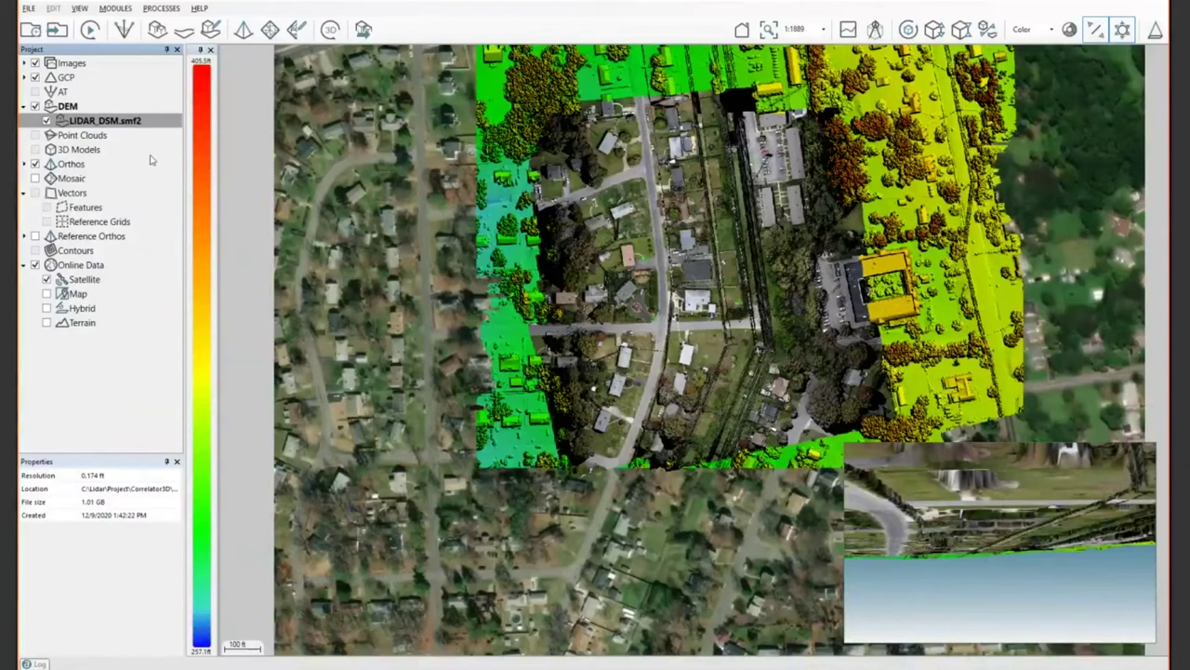
- Review the Mosaic Creation settings for feathering, color balancing and nadir optimization, close them without processing, and display the Mosaic layer
{"action": "left_click", "coordinate": [269, 30]}
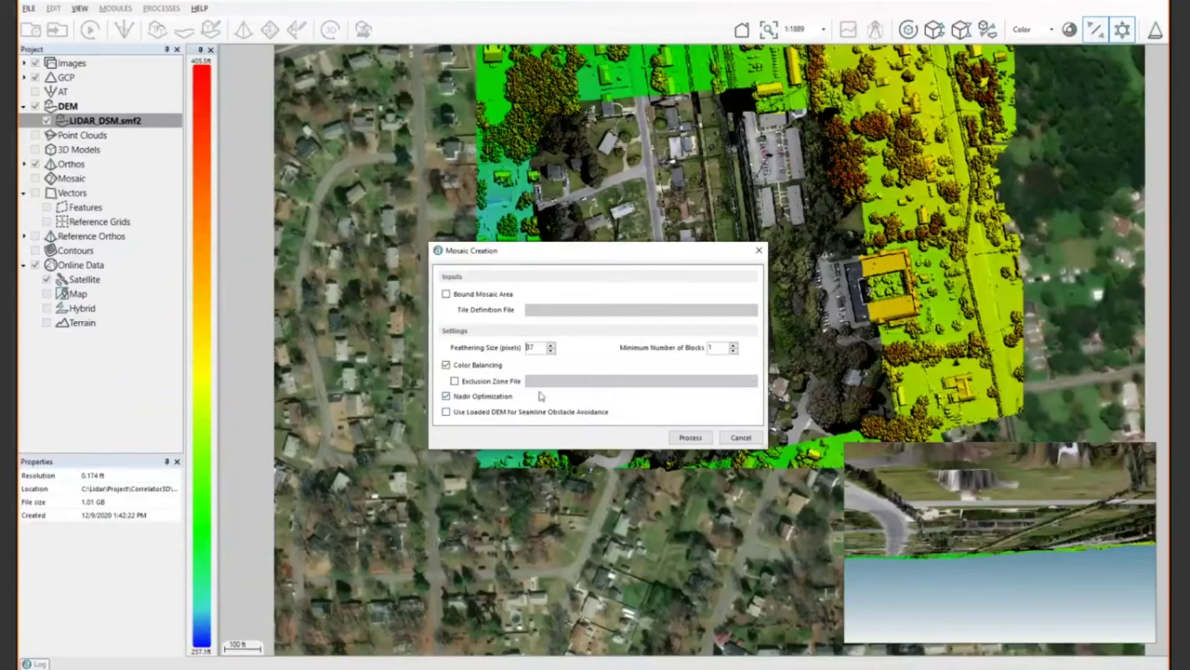
{"action": "left_click", "coordinate": [759, 250]}
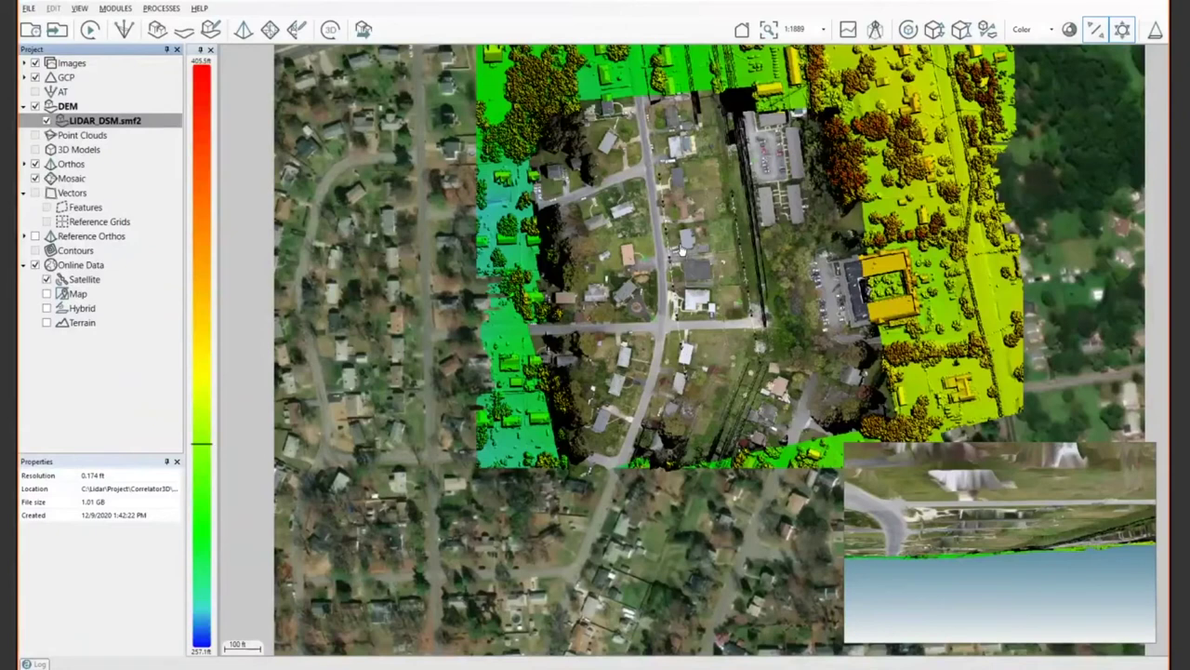
- Switch to the PowerPoint slideshow, advance to the slide on colorizing a point cloud, and return to Correlator3D
{"action": "key", "text": "alt+Tab"}
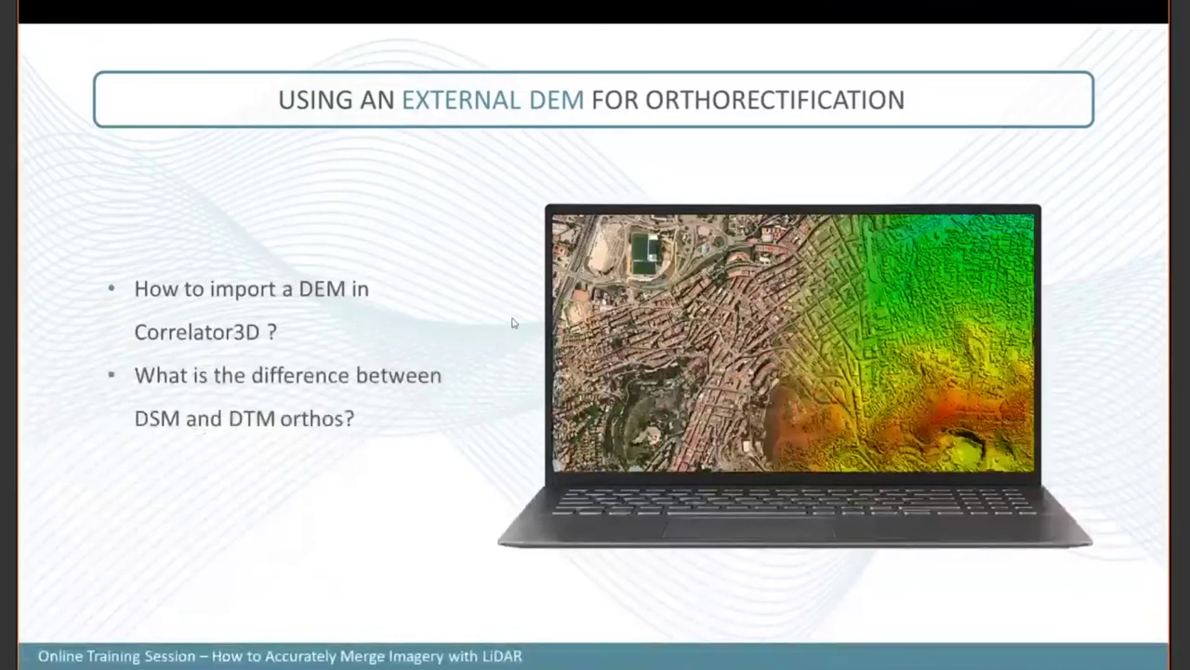
{"action": "left_click", "coordinate": [614, 310]}
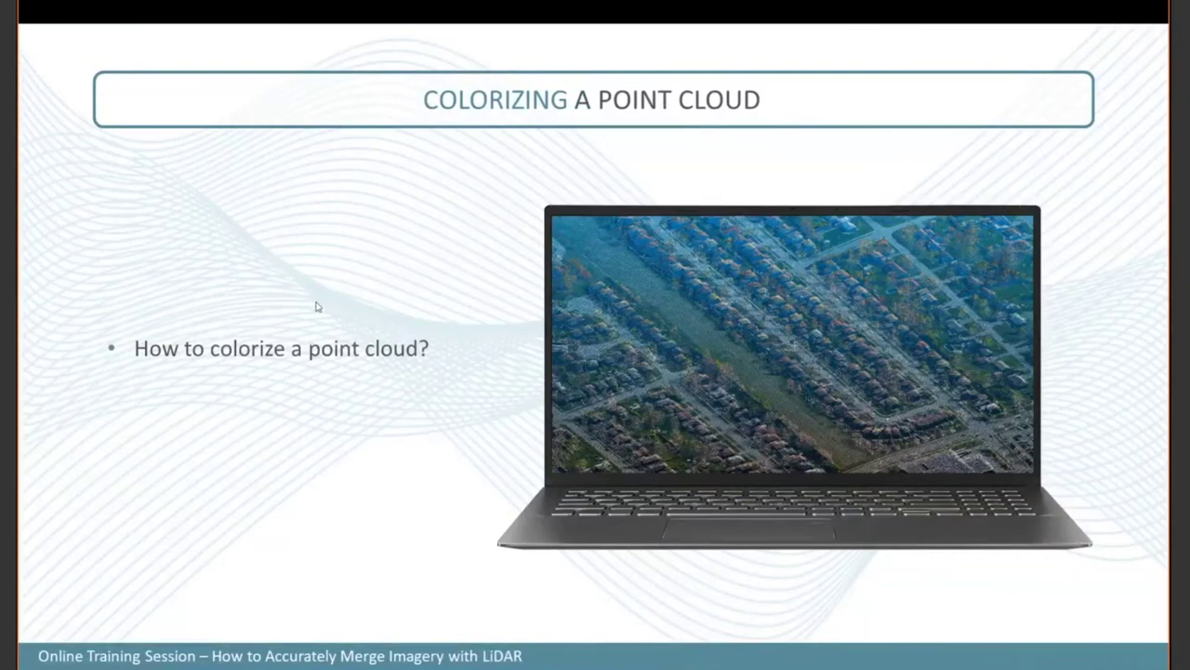
{"action": "key", "text": "alt+Tab"}
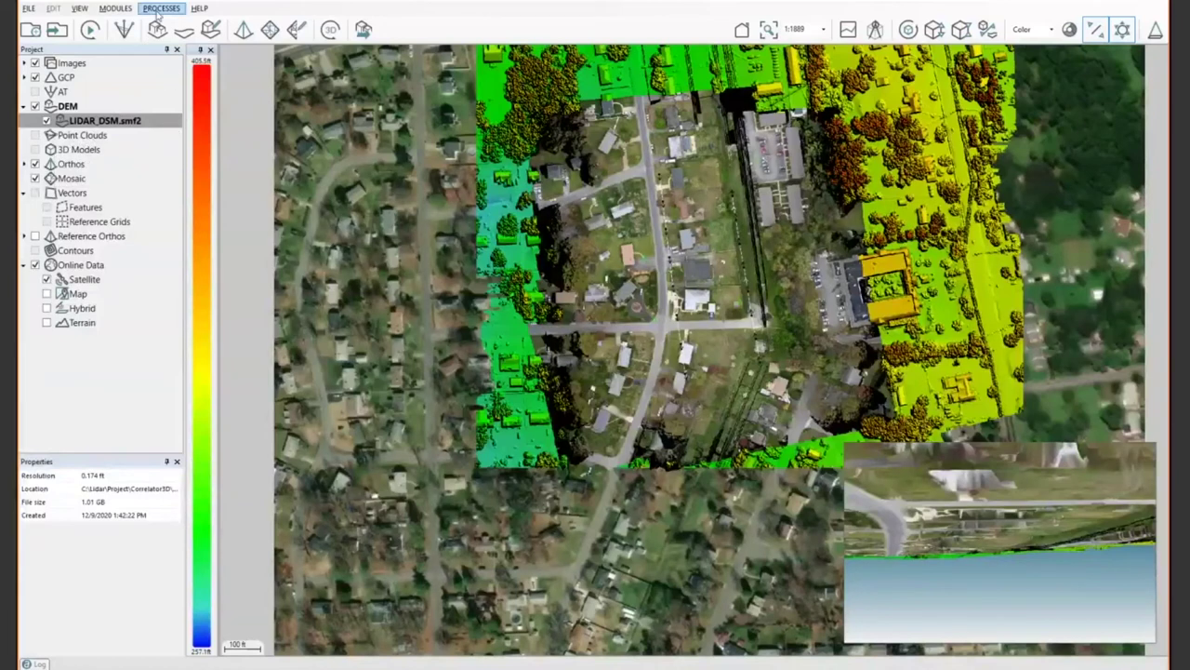
- Locate the Point Cloud Colorization process, switch back to the PowerPoint slideshow and advance to the slide on creating contours from a DEM
{"action": "left_click", "coordinate": [160, 9]}
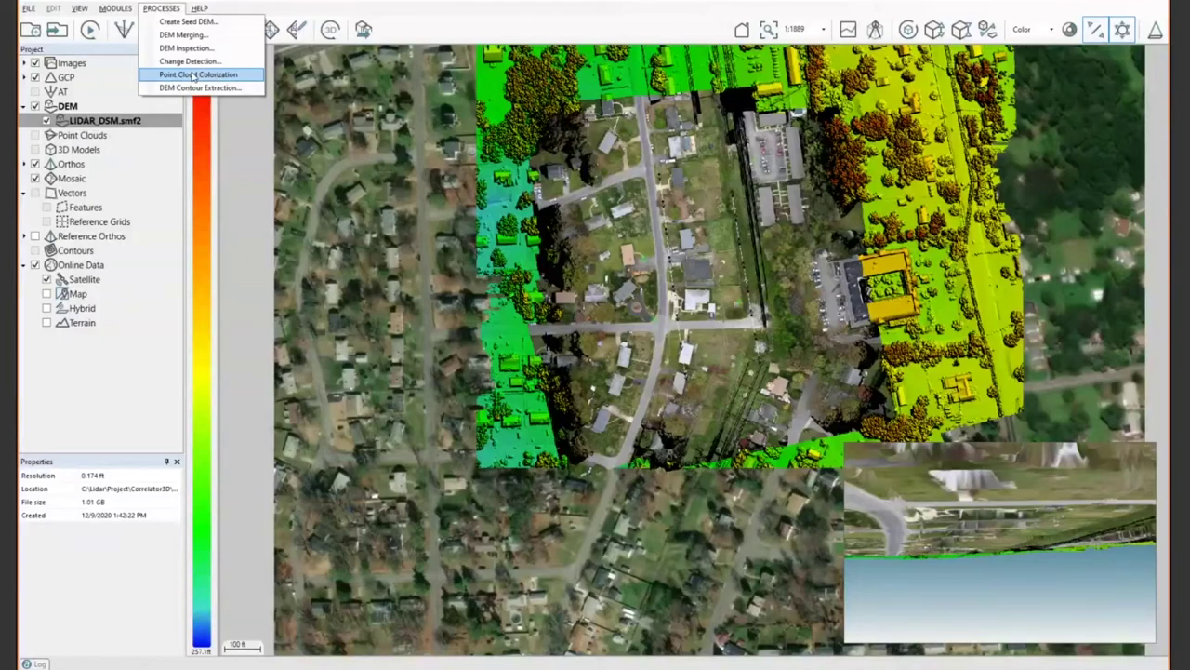
{"action": "left_click", "coordinate": [194, 75]}
{"action": "key", "text": "alt+Tab"}
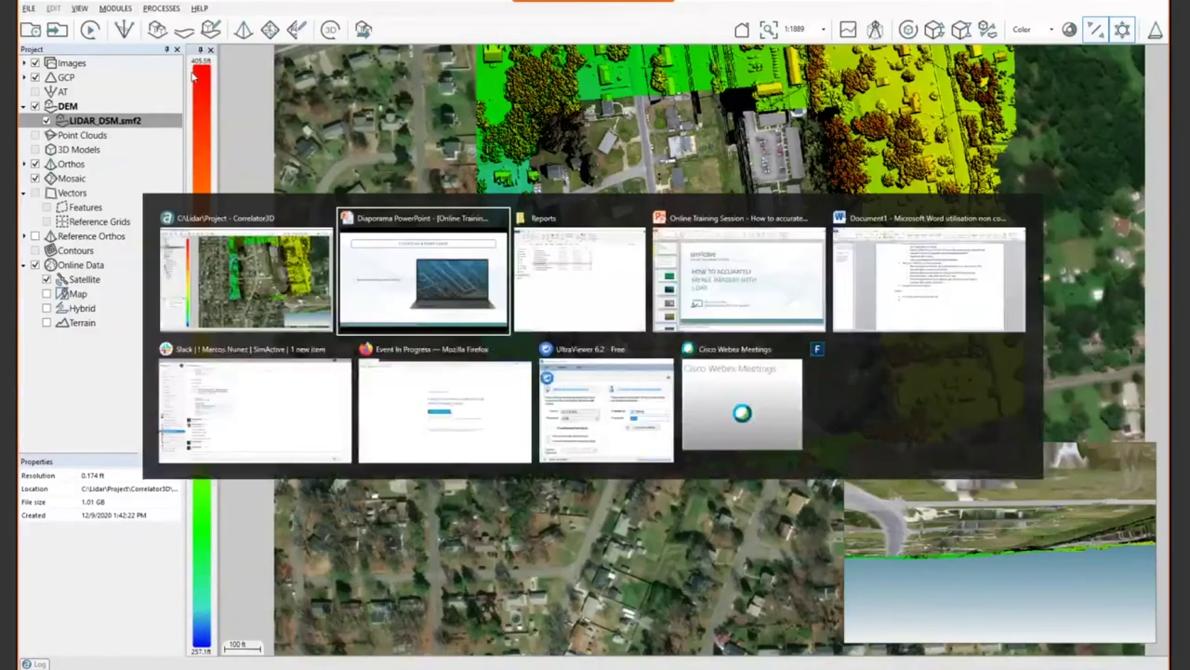
{"action": "key", "text": "Right"}
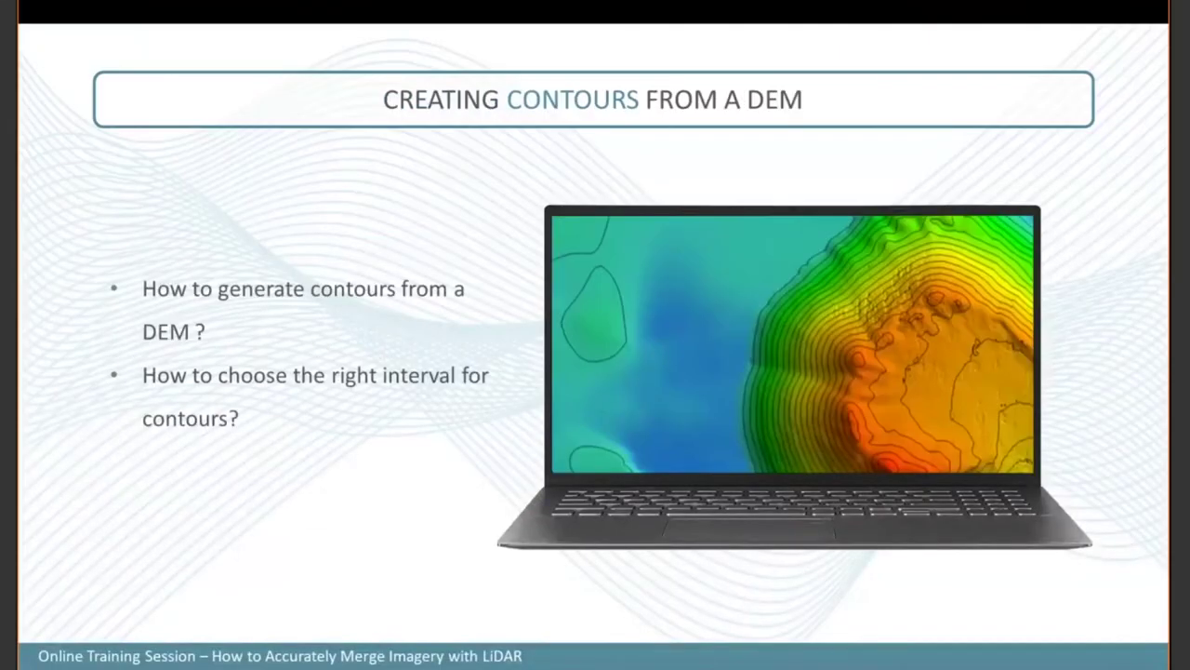